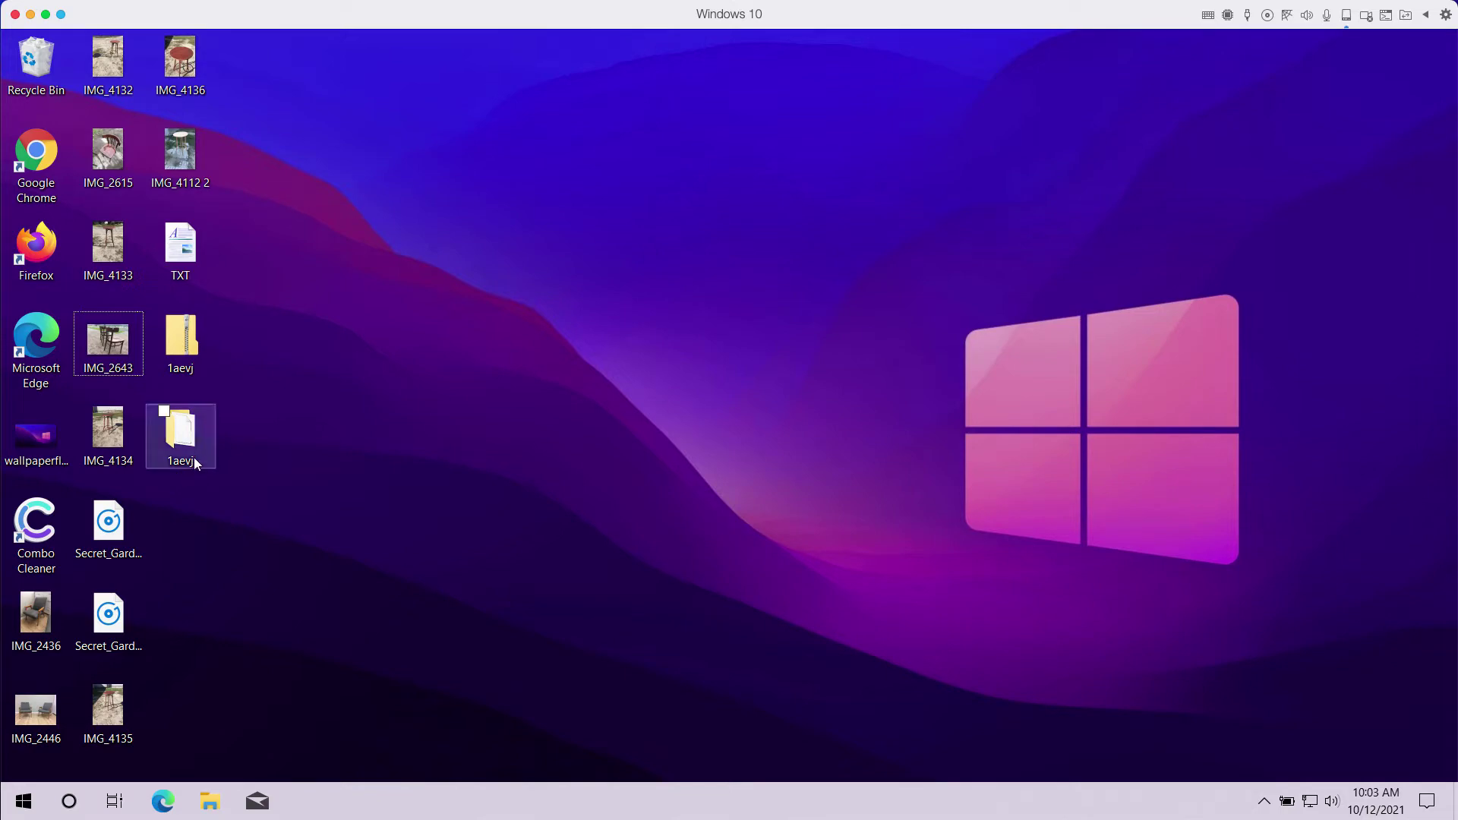
Step: Read through the TXT note in WordPad, then close it
click(195, 262)
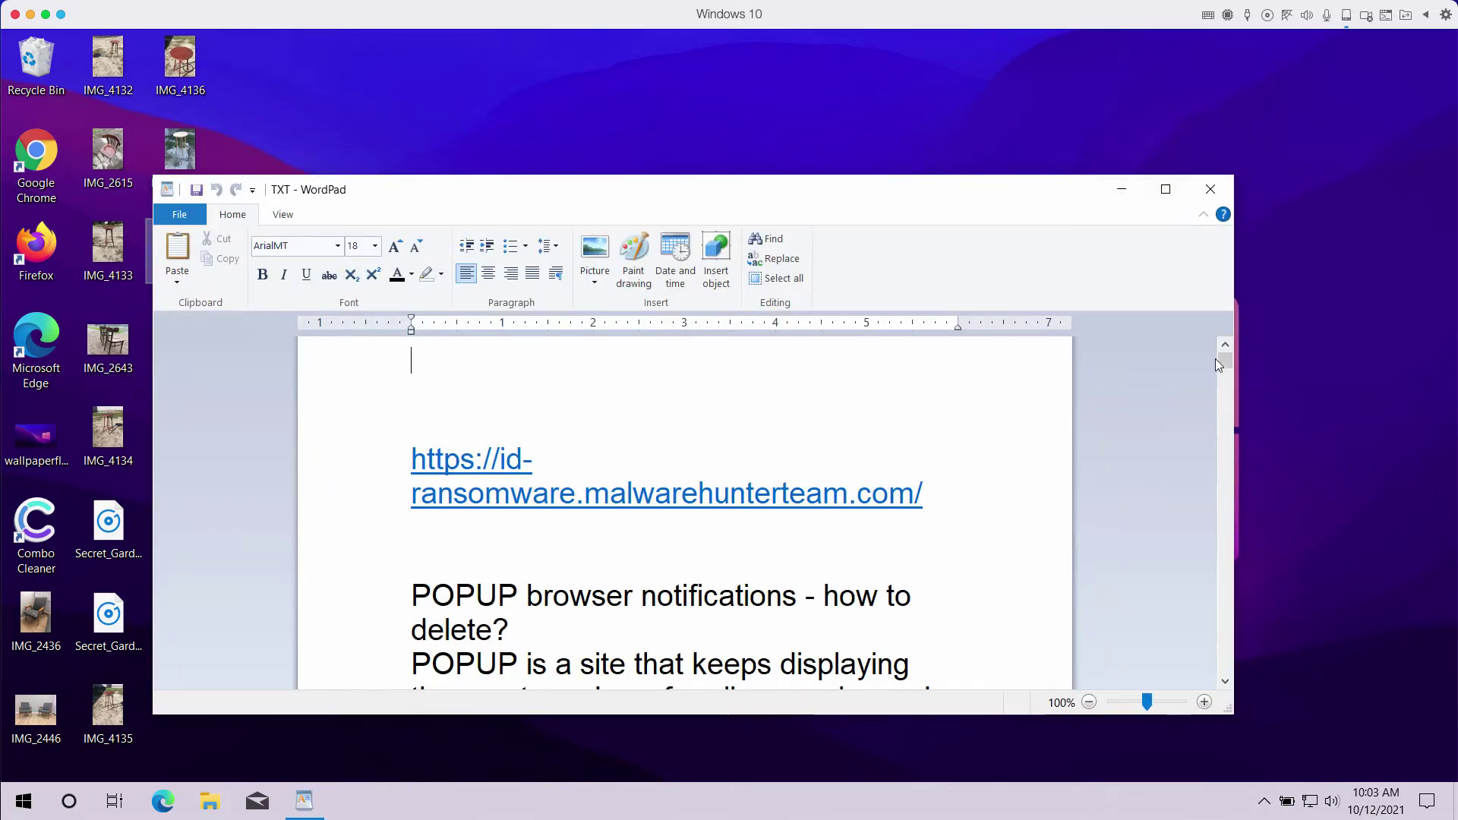
mouse_move(1220, 363)
mouse_down()
mouse_move(1219, 411)
mouse_move(1219, 362)
mouse_up()
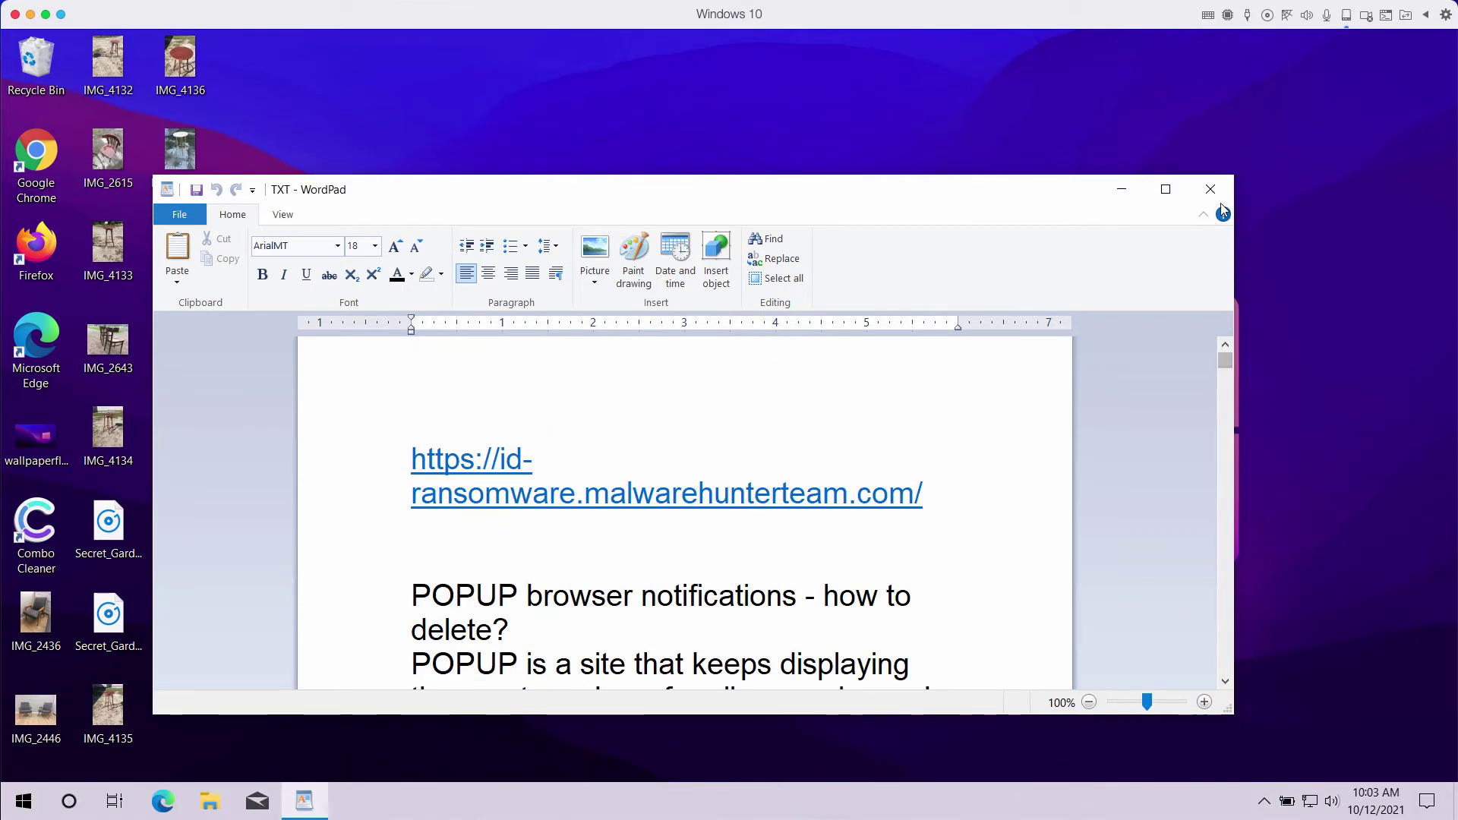
click(1211, 189)
Step: View and close the IMG_4112 2 photo, then open the 1aevj folder
double_click(170, 161)
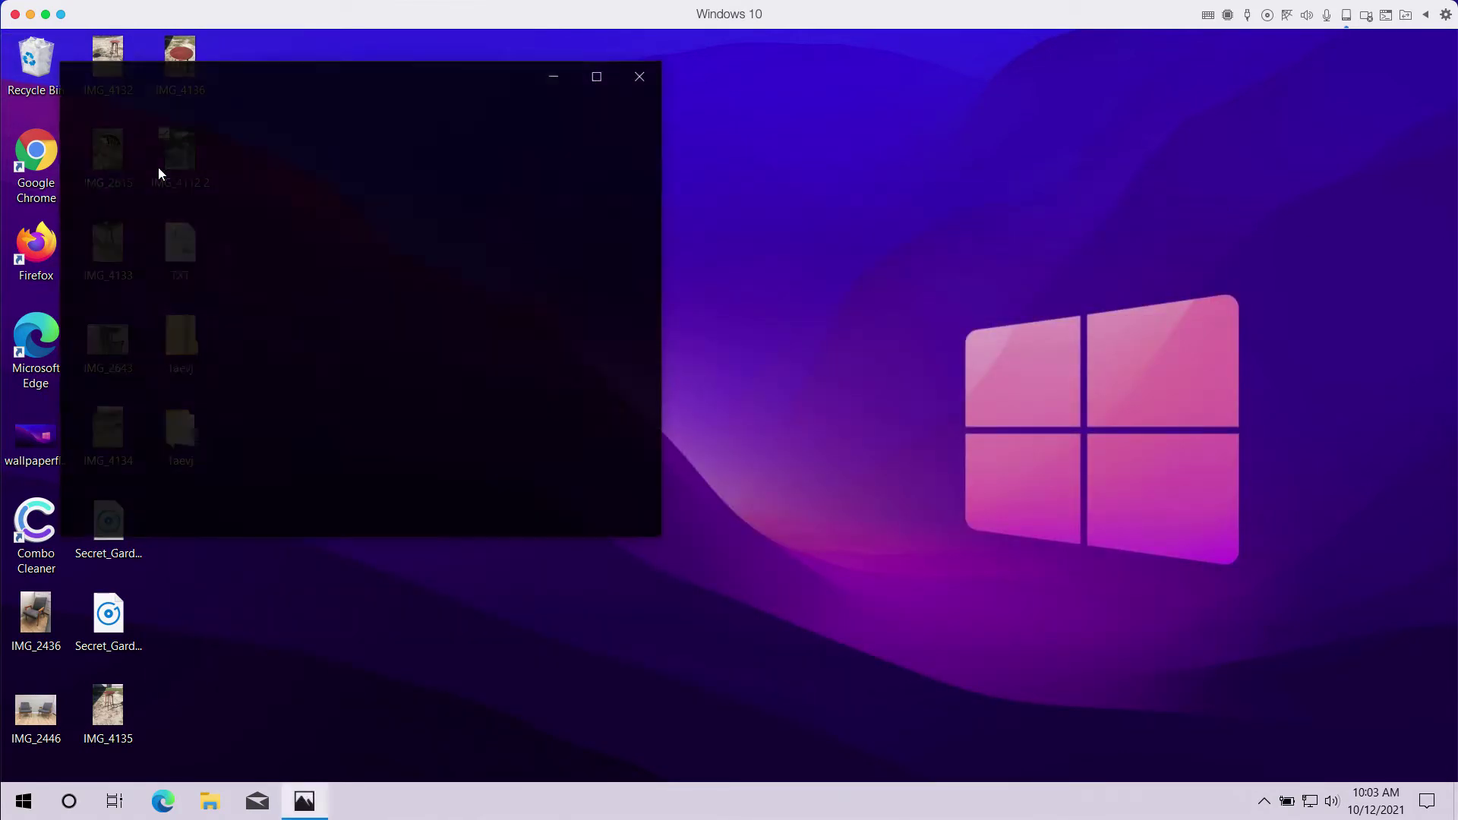
click(639, 76)
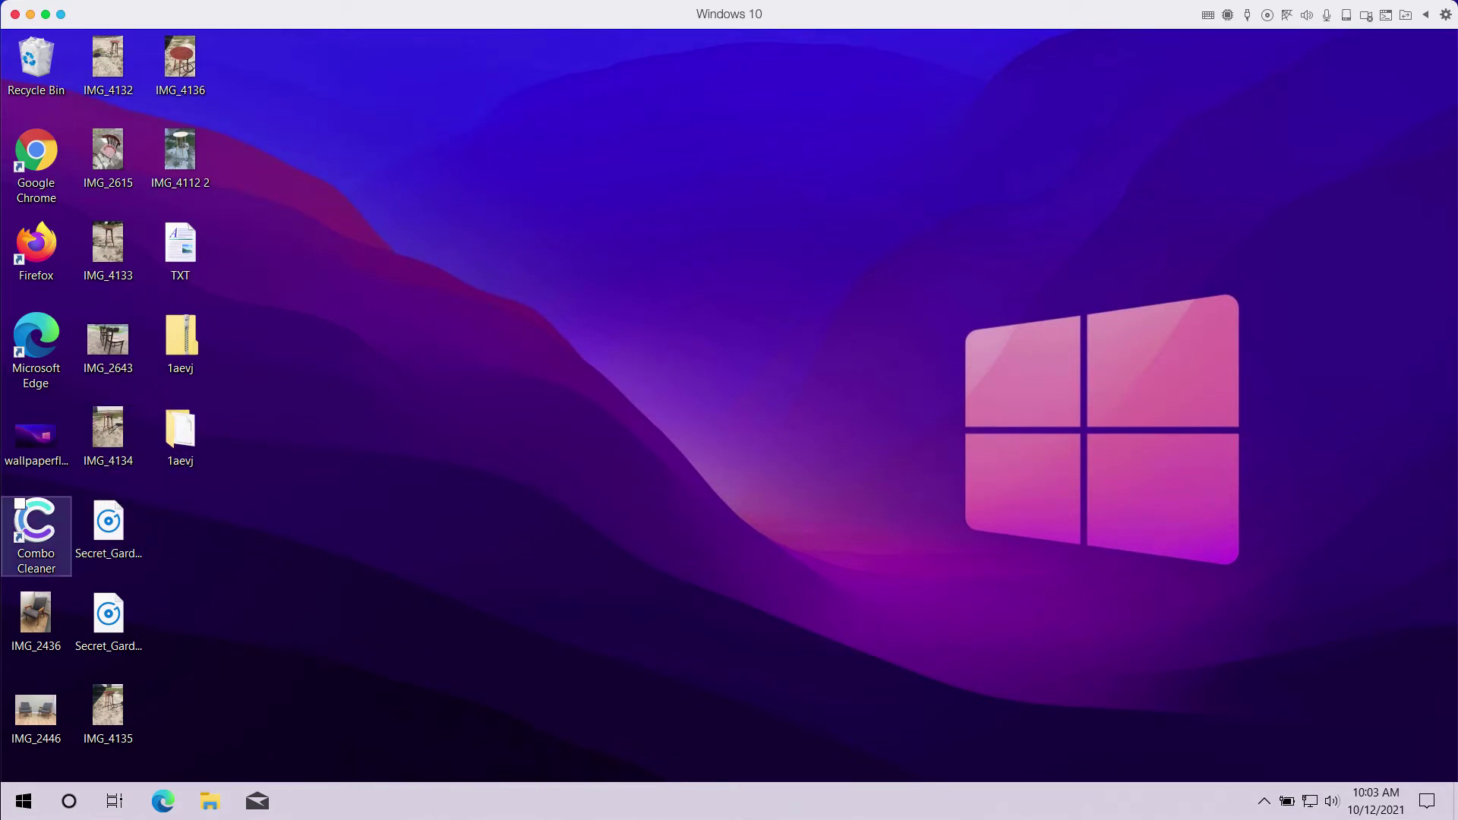
double_click(197, 441)
Step: Select the single 3,338 KB application file inside the 1aevj folder
click(558, 259)
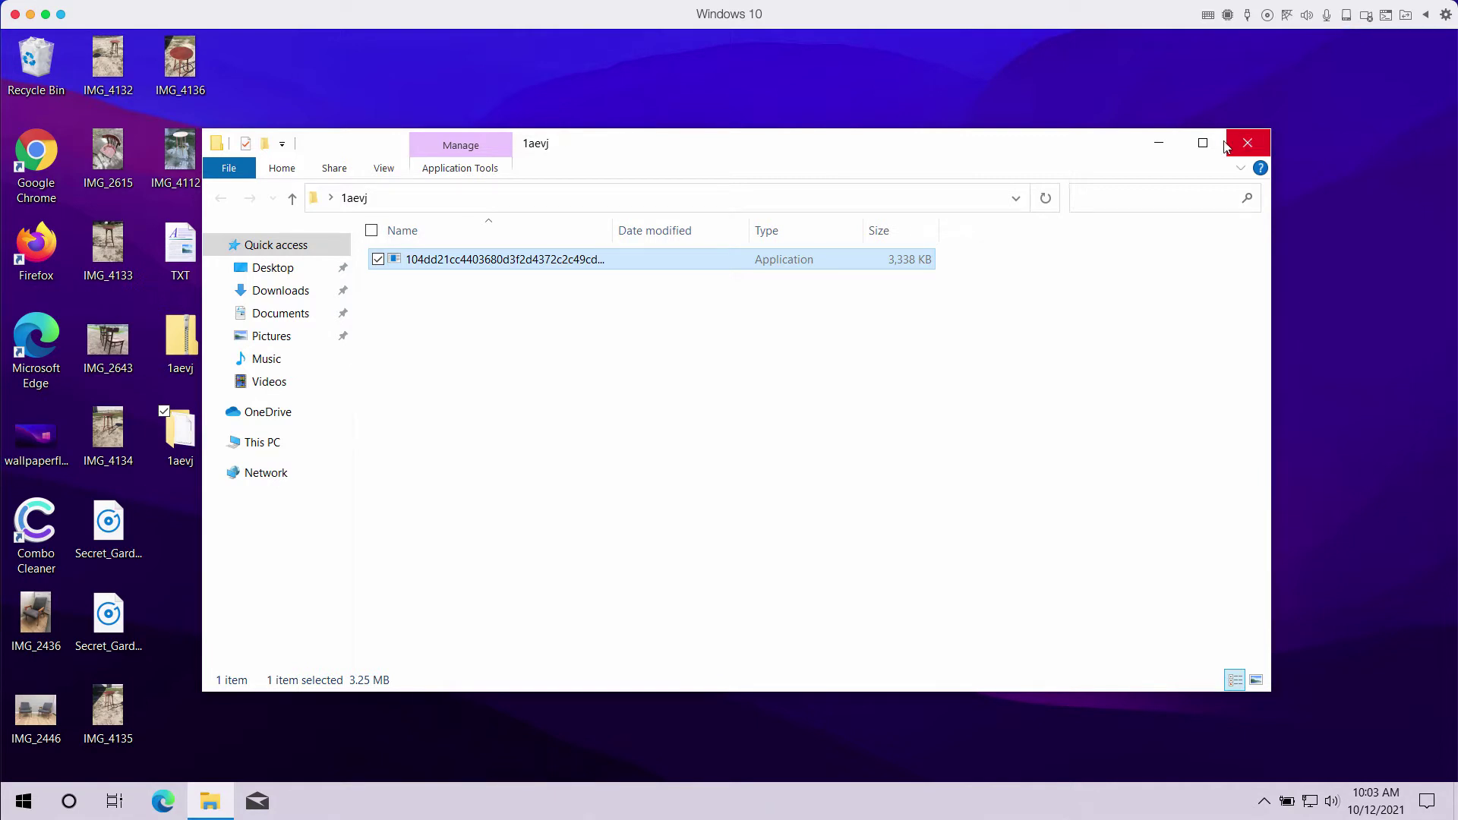
Step: Minimize the 1aevj folder and bring up Task Manager with its full process list
click(1157, 144)
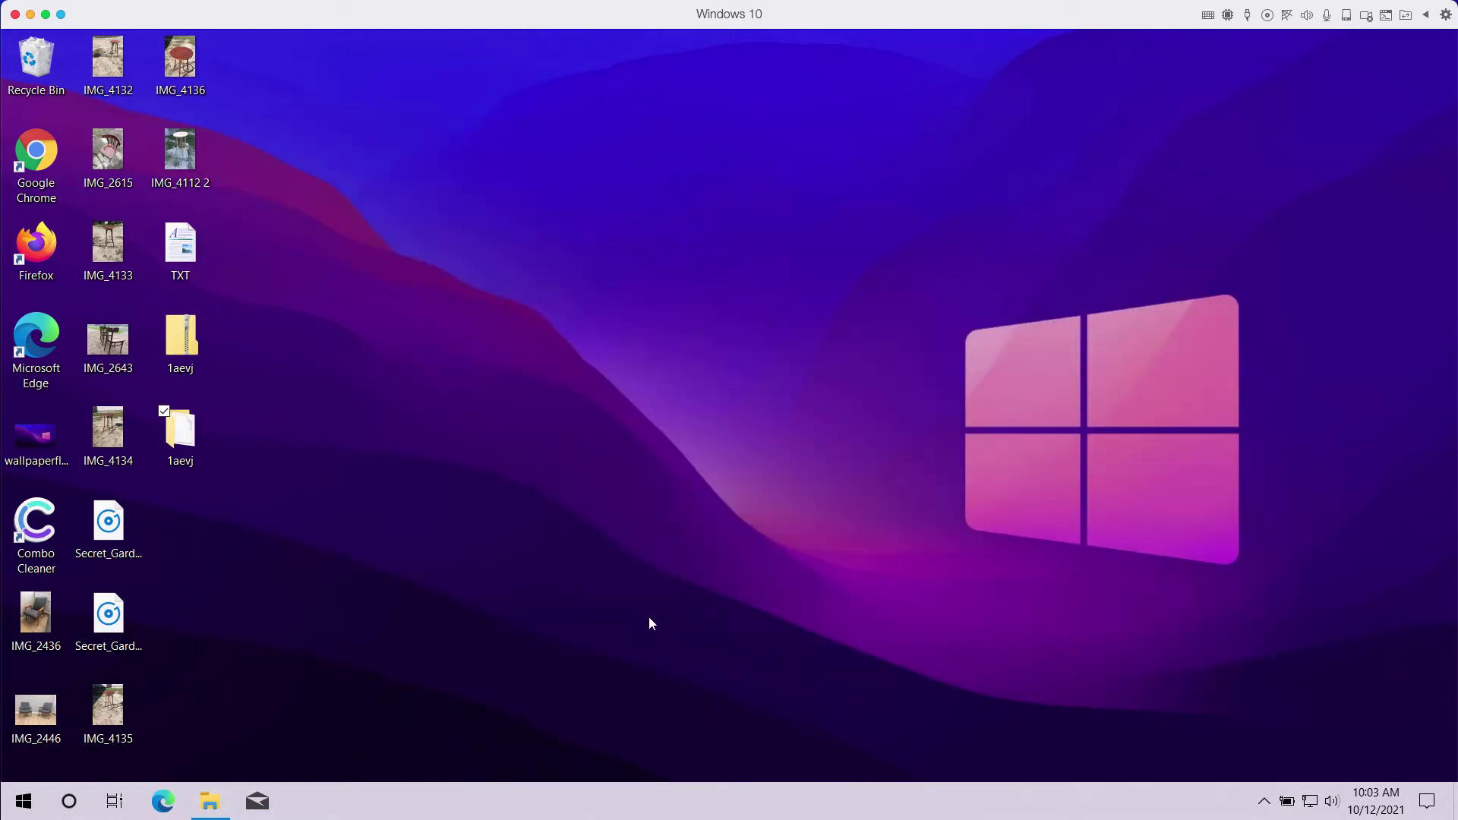
right_click(756, 798)
click(819, 705)
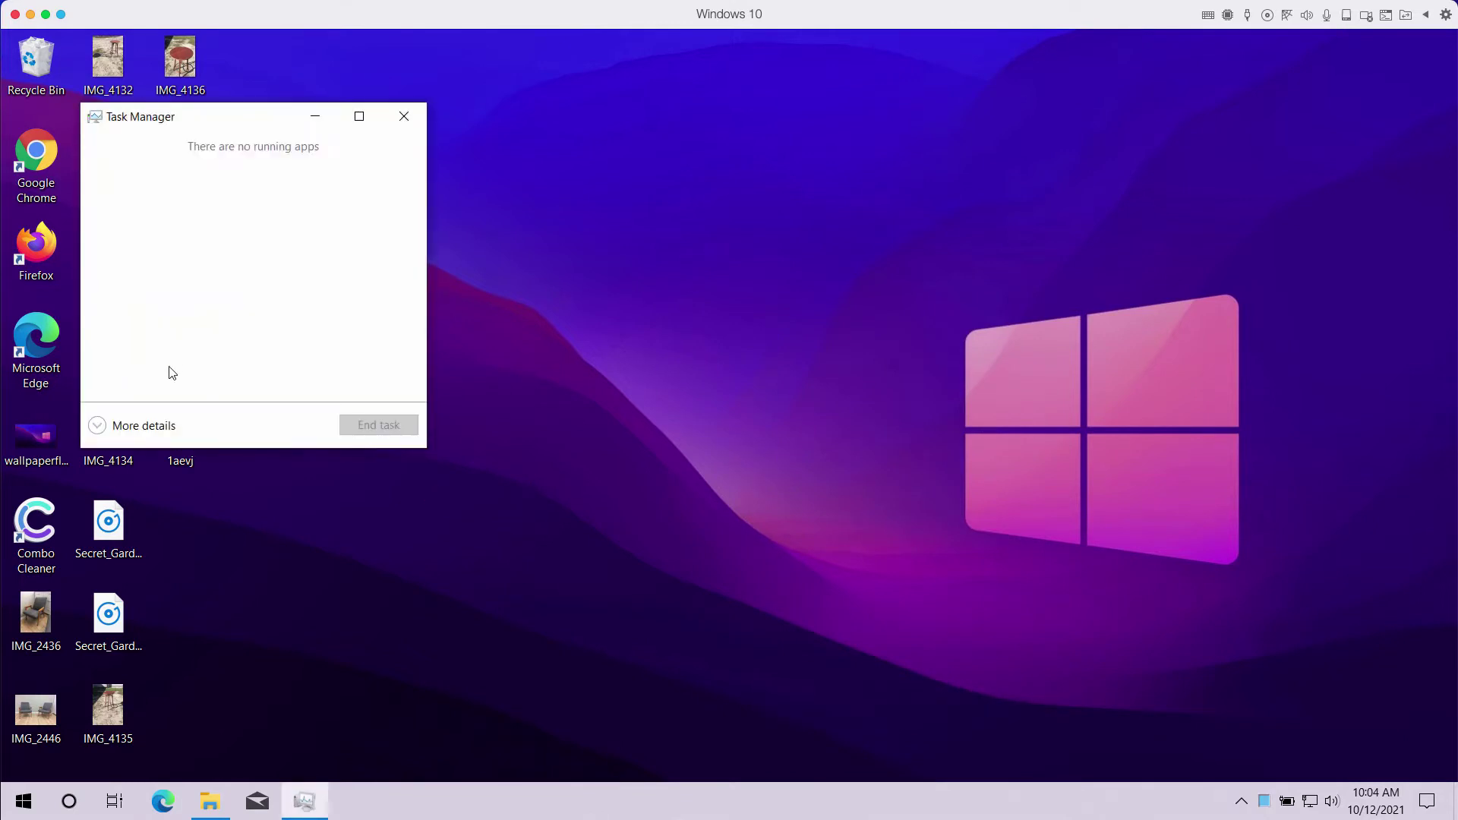
click(155, 426)
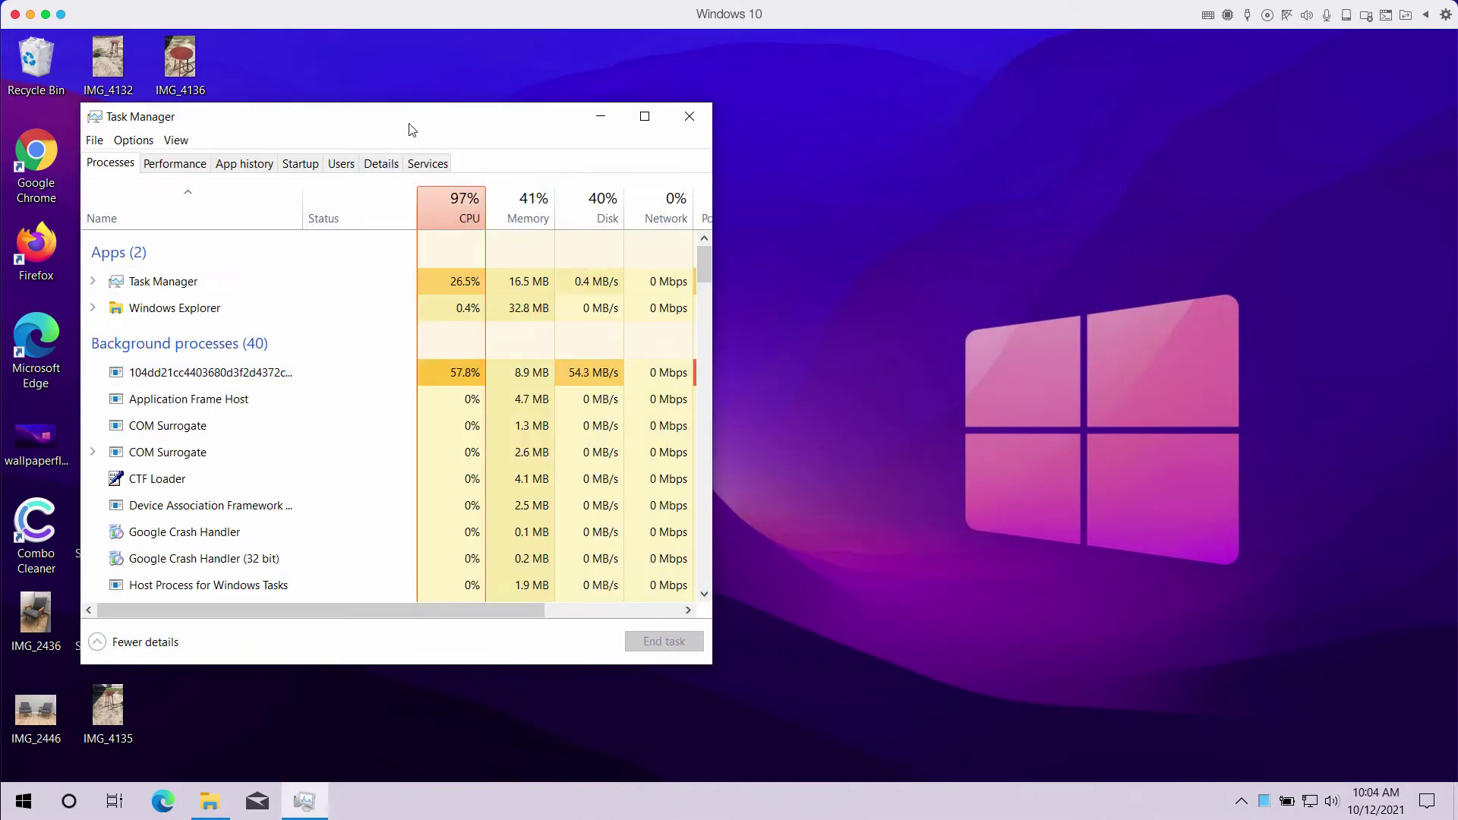
drag(409, 126, 747, 110)
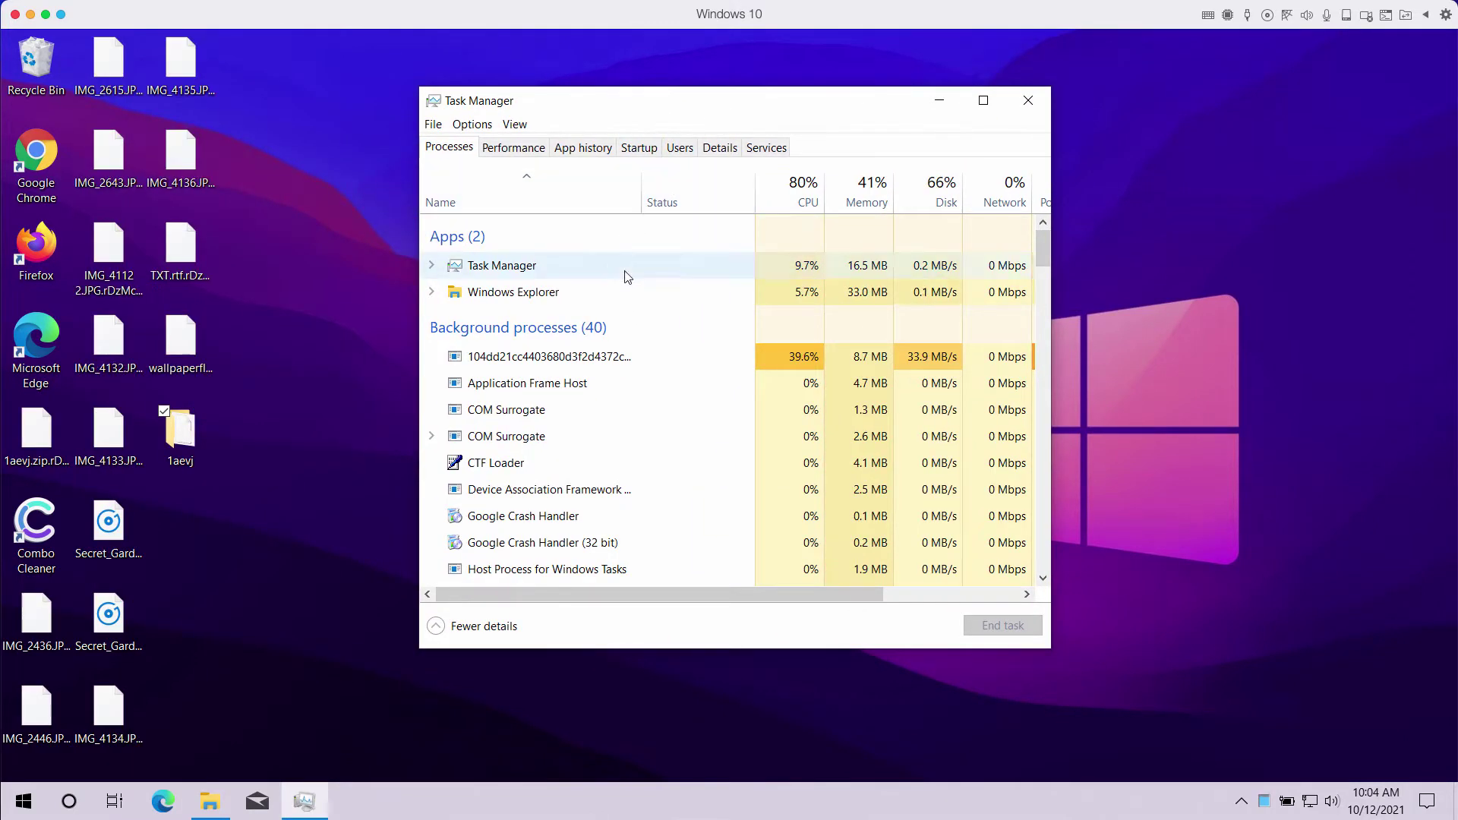
Step: Check the full names of the renamed desktop files alongside Task Manager
click(181, 349)
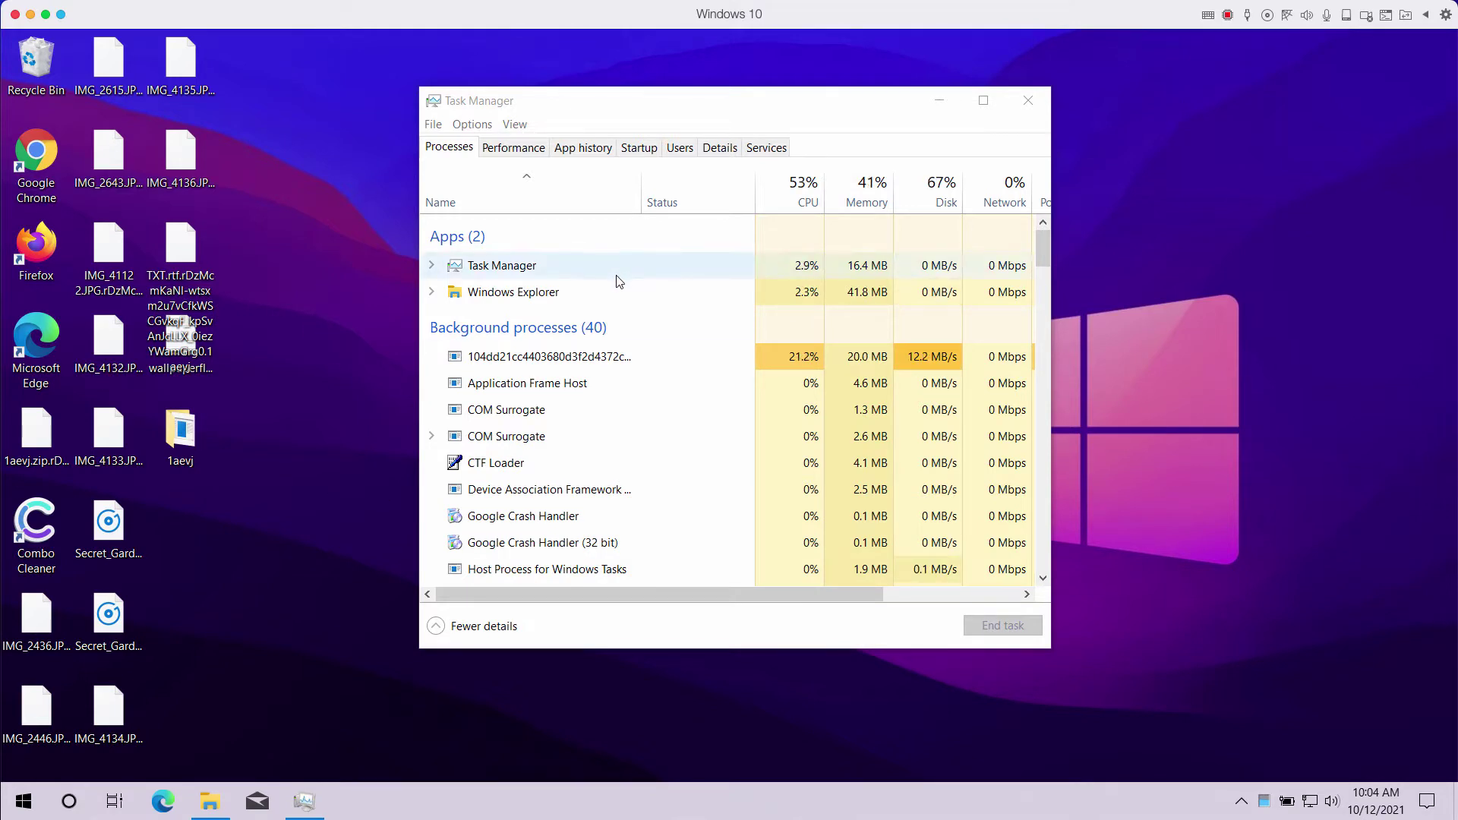
click(674, 116)
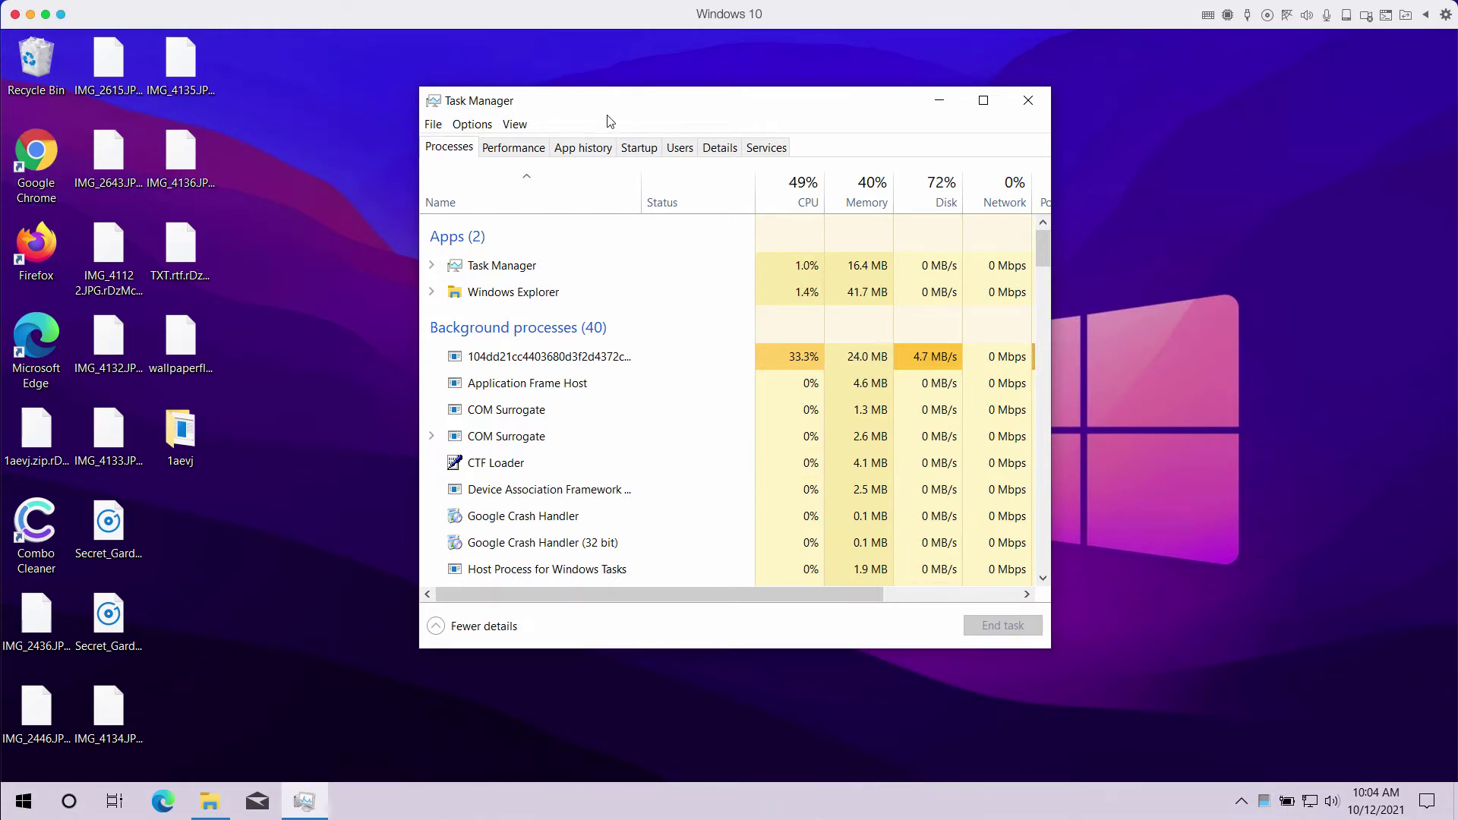
click(228, 559)
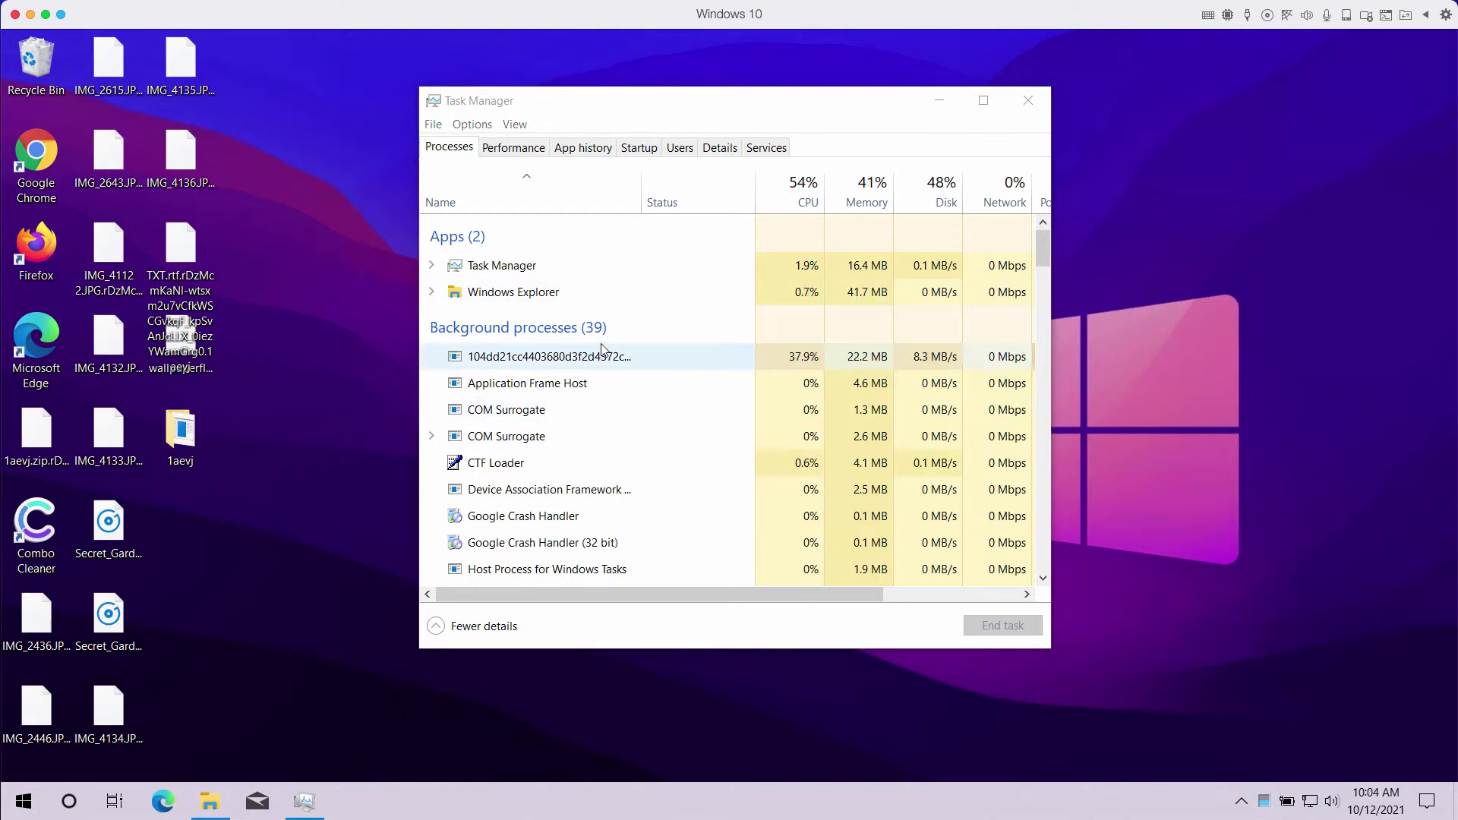
click(614, 131)
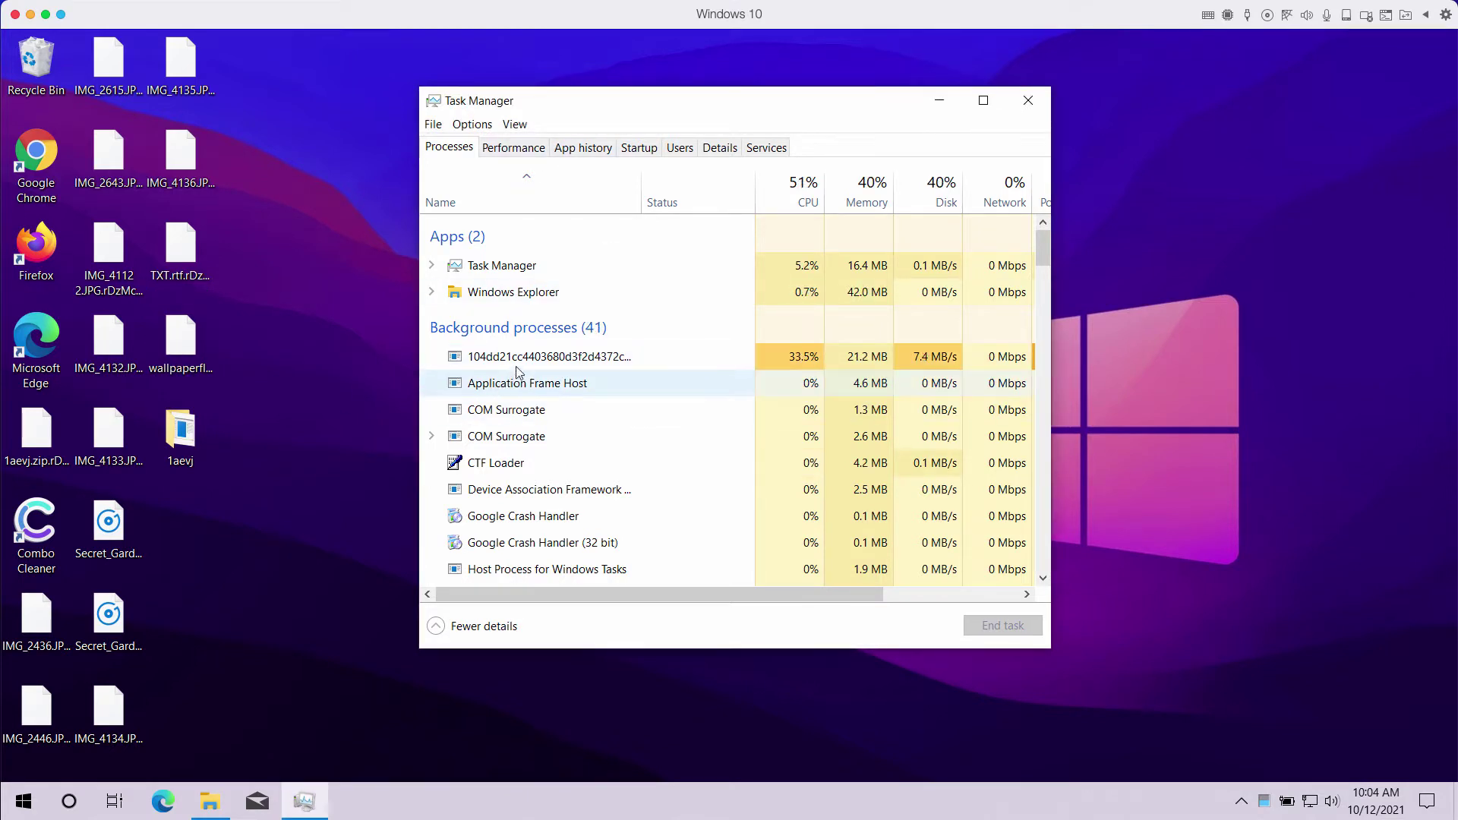
drag(620, 105, 616, 108)
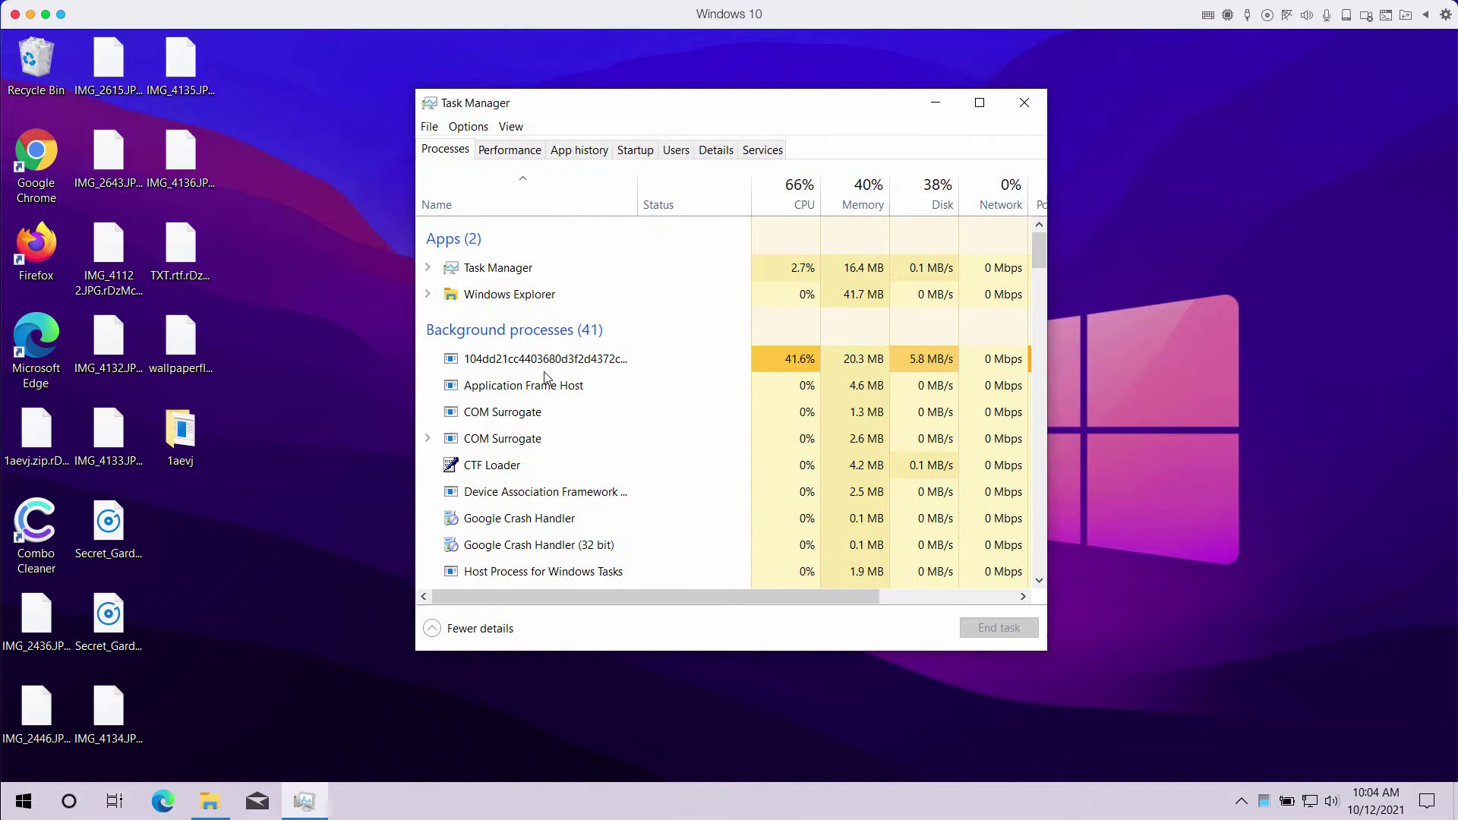
Step: End the hex-named 104dd21cc… ransomware process and close Task Manager
click(521, 362)
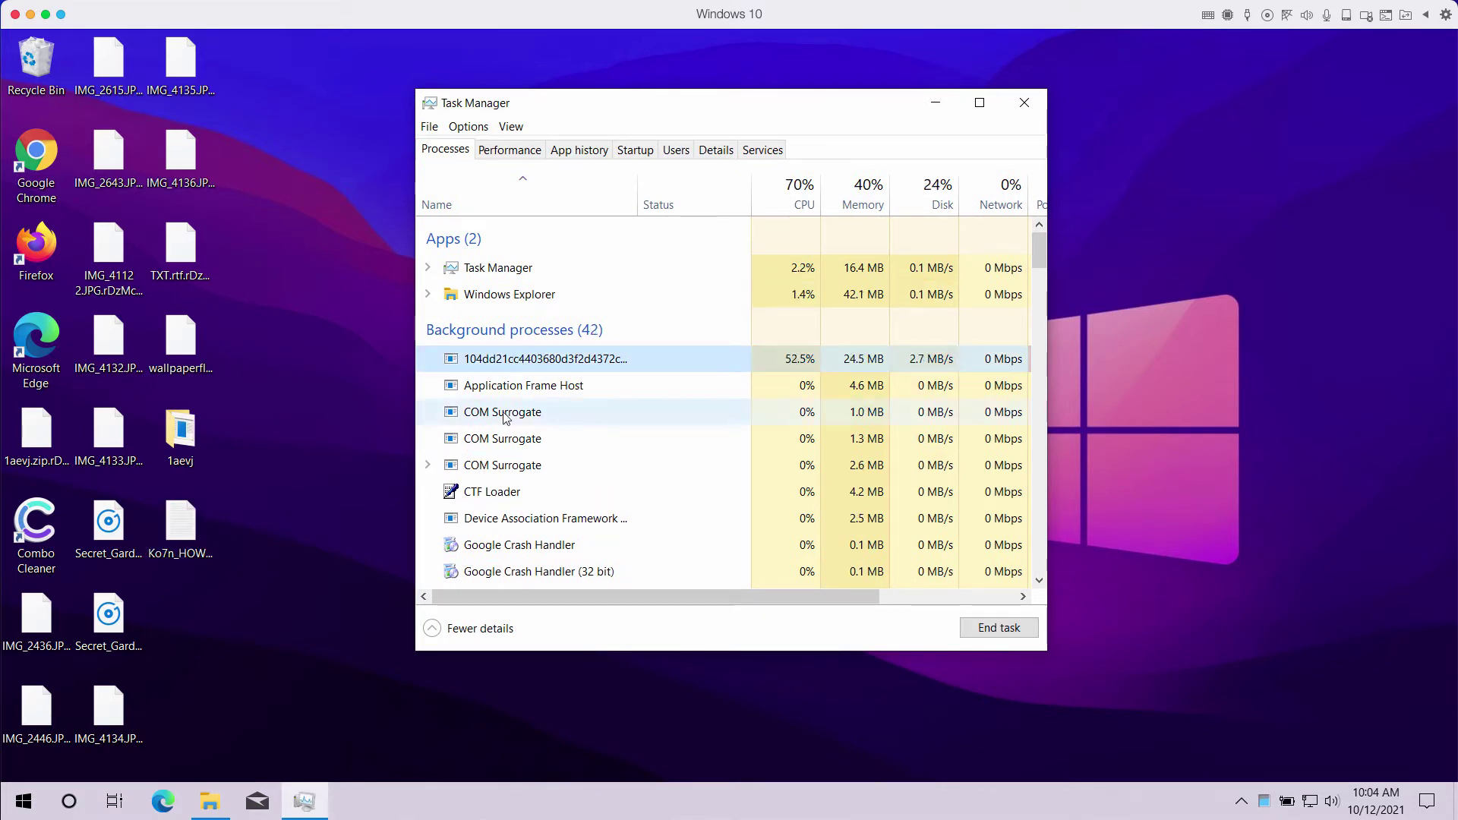
right_click(557, 367)
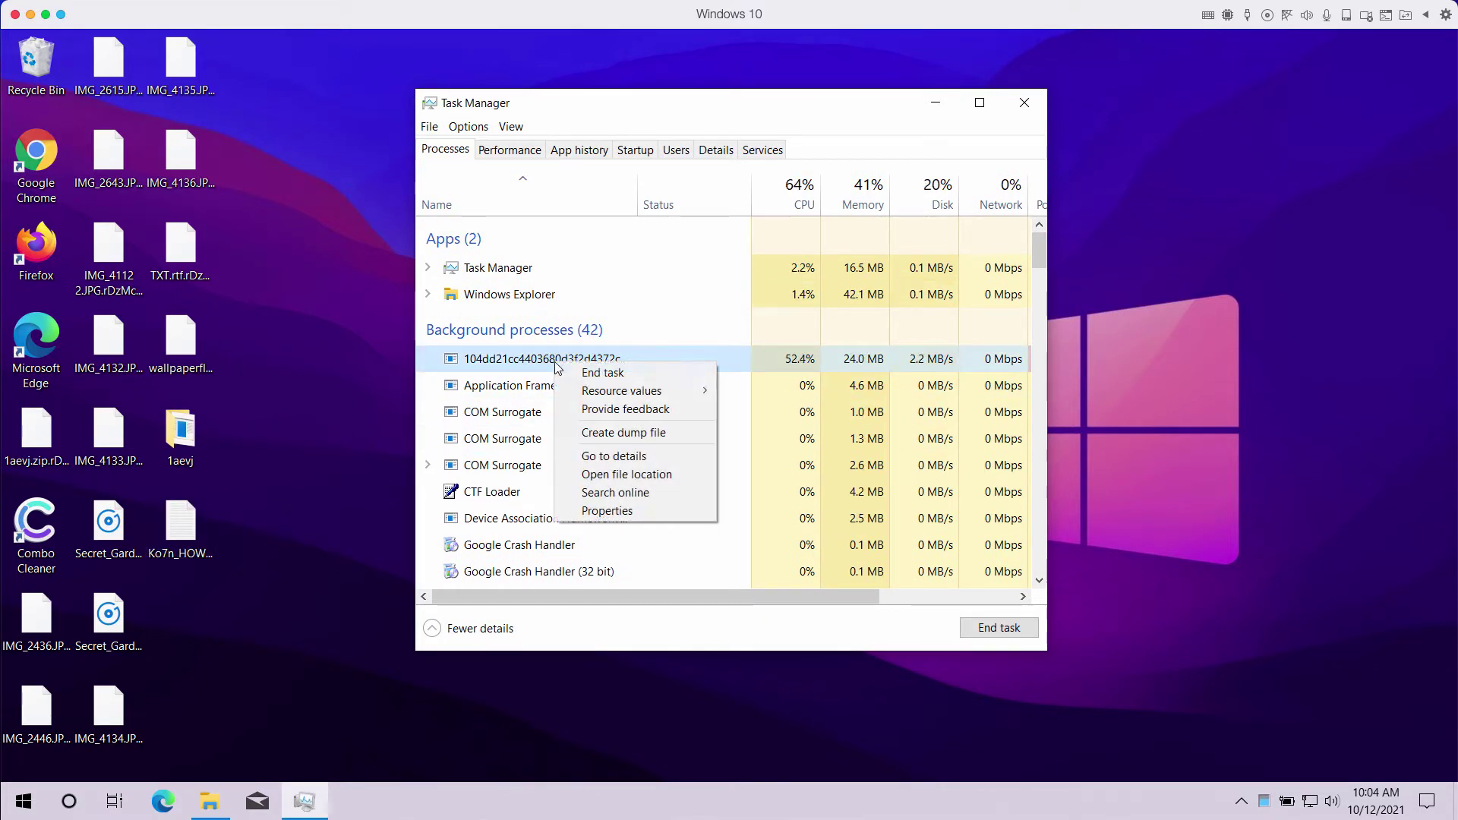
click(622, 378)
click(1025, 103)
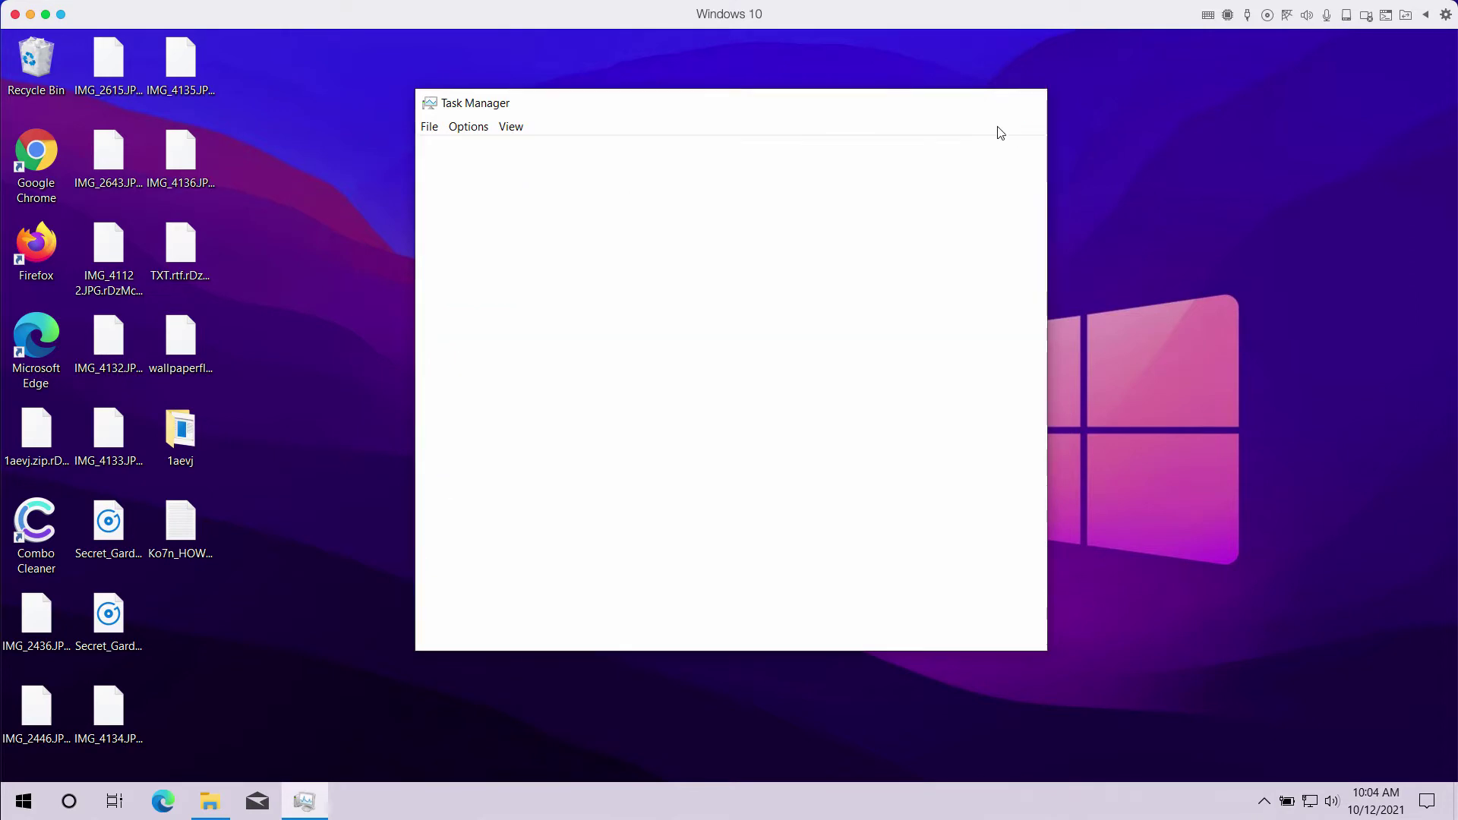
Step: Read the Ko7n_HOW_TO_DECRYPT ransom note in Notepad, close it, and launch Chrome
double_click(181, 524)
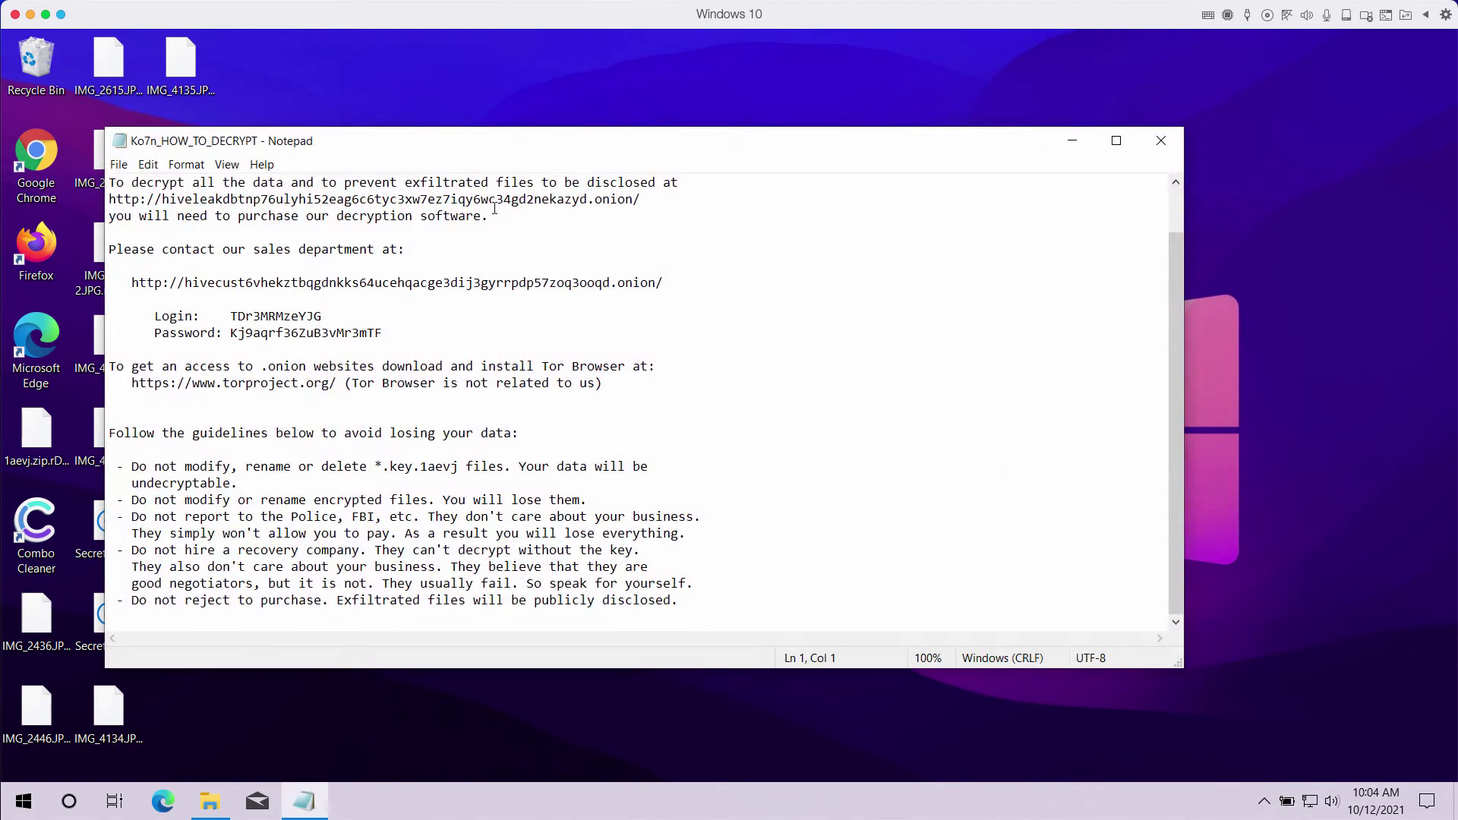
drag(536, 157, 565, 154)
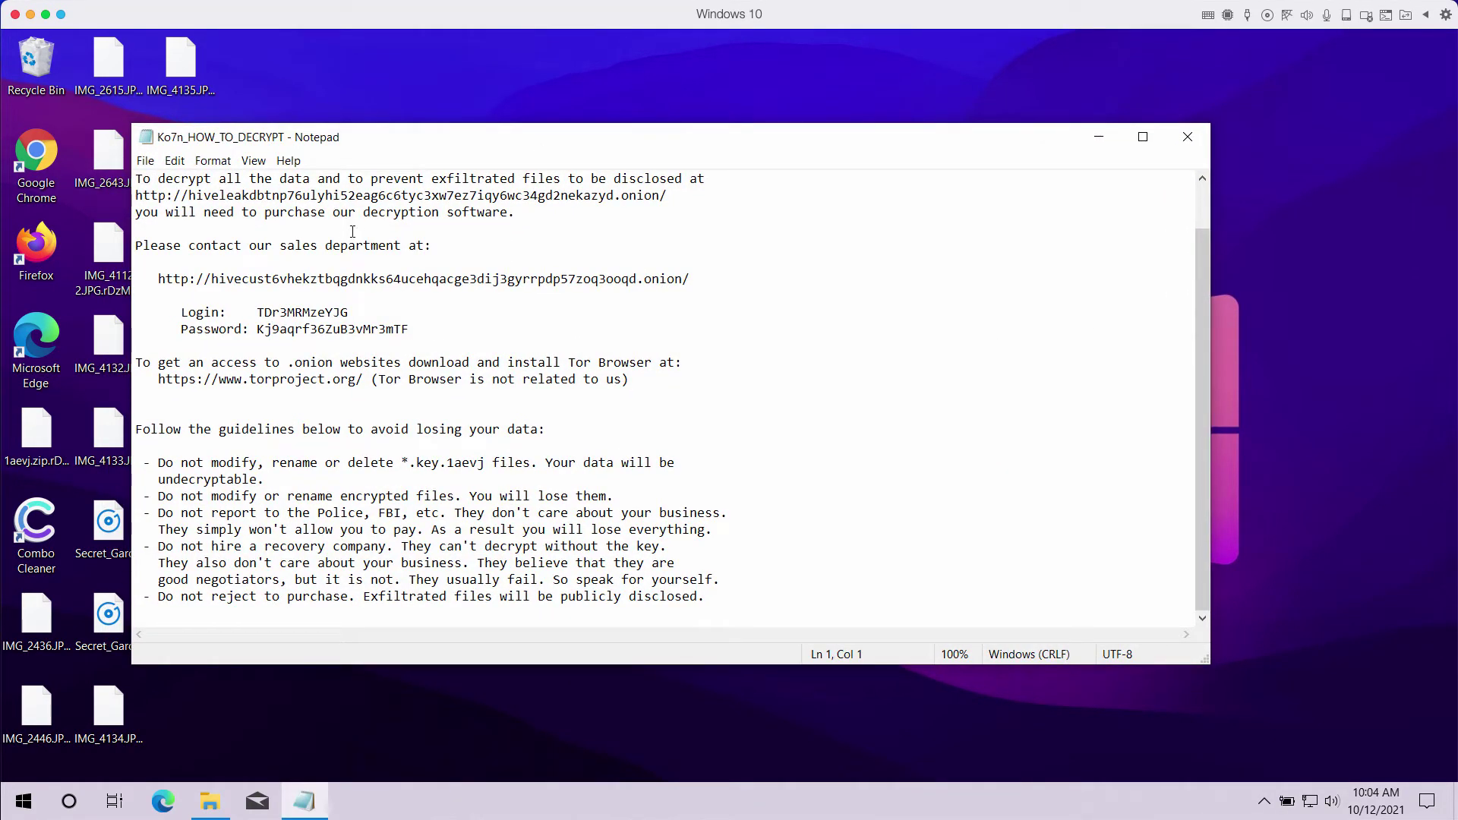
drag(430, 146, 587, 152)
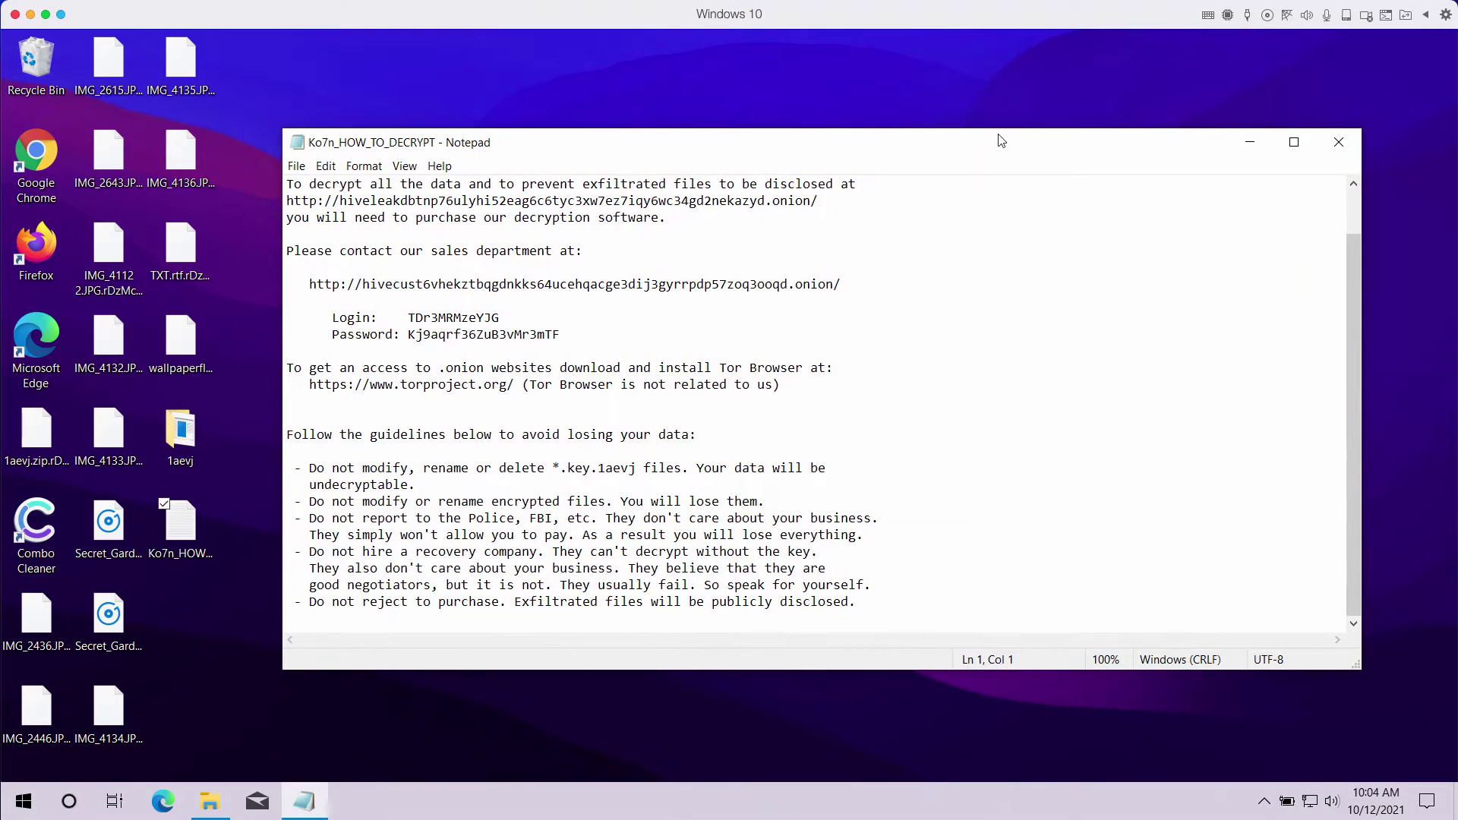
click(1330, 141)
double_click(35, 155)
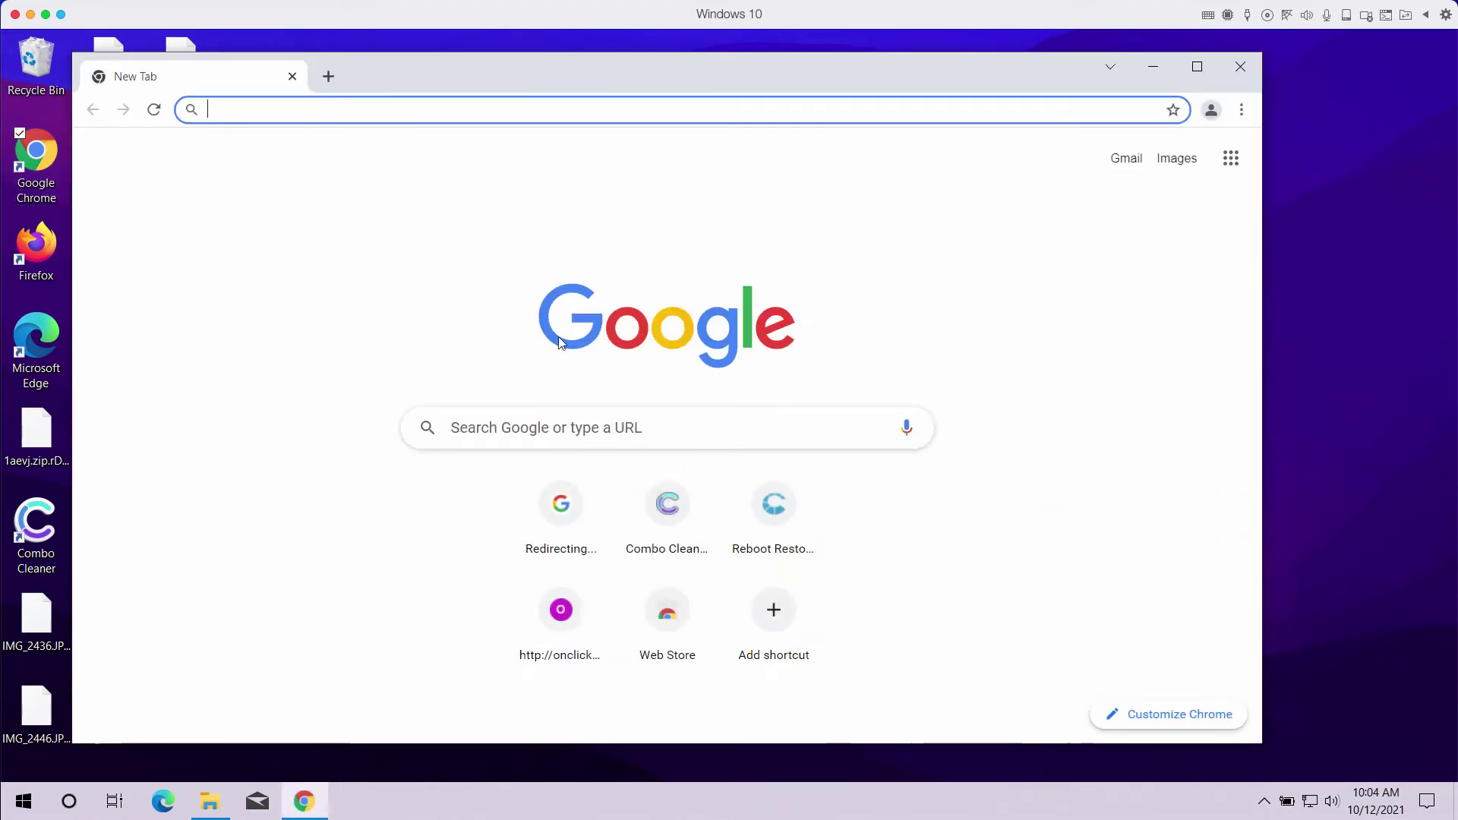
Step: Open combocleaner.com from Chrome's new tab, reveal its full https address, then close Chrome
click(668, 517)
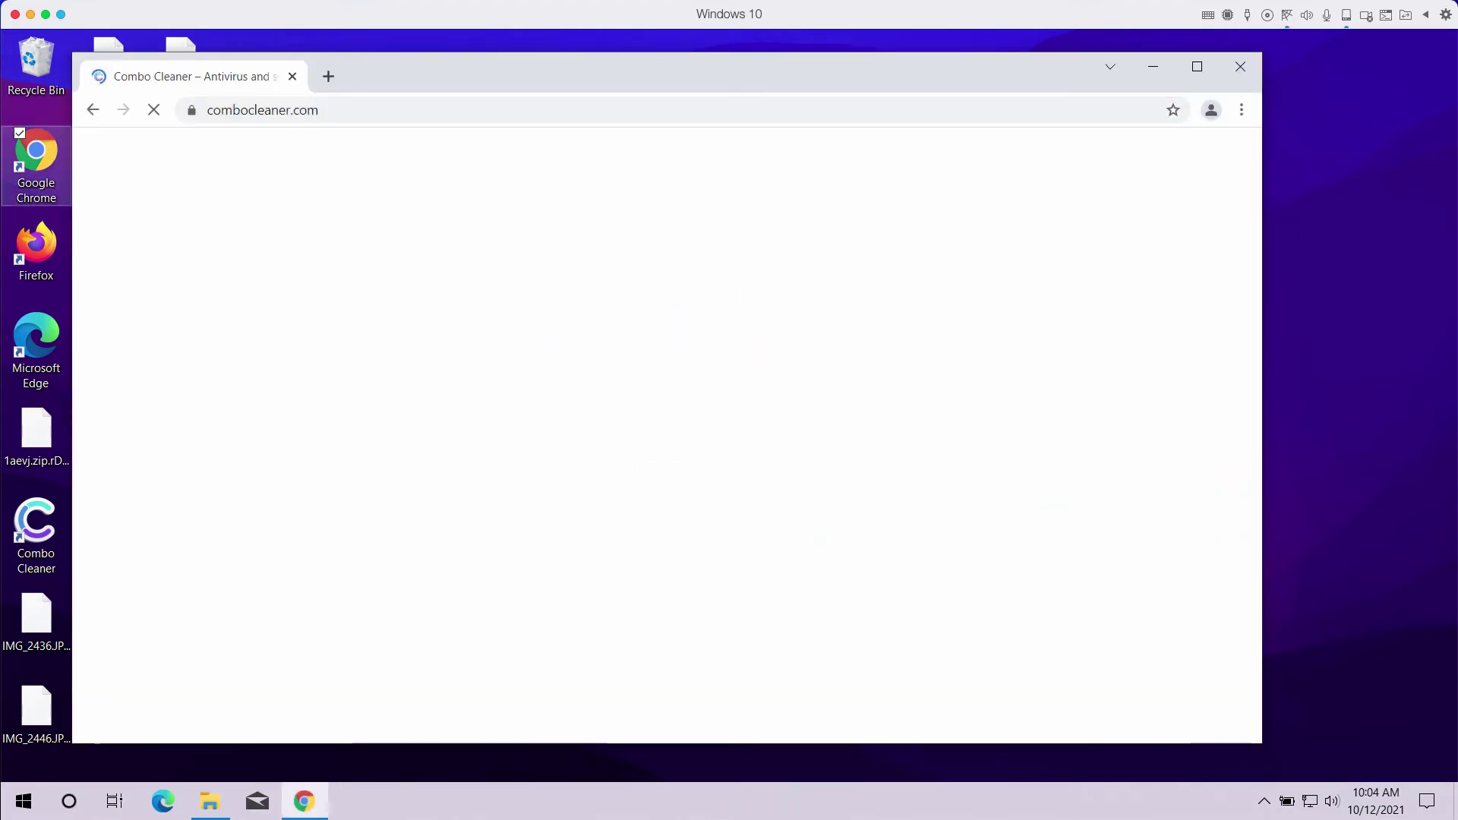
drag(562, 82, 491, 79)
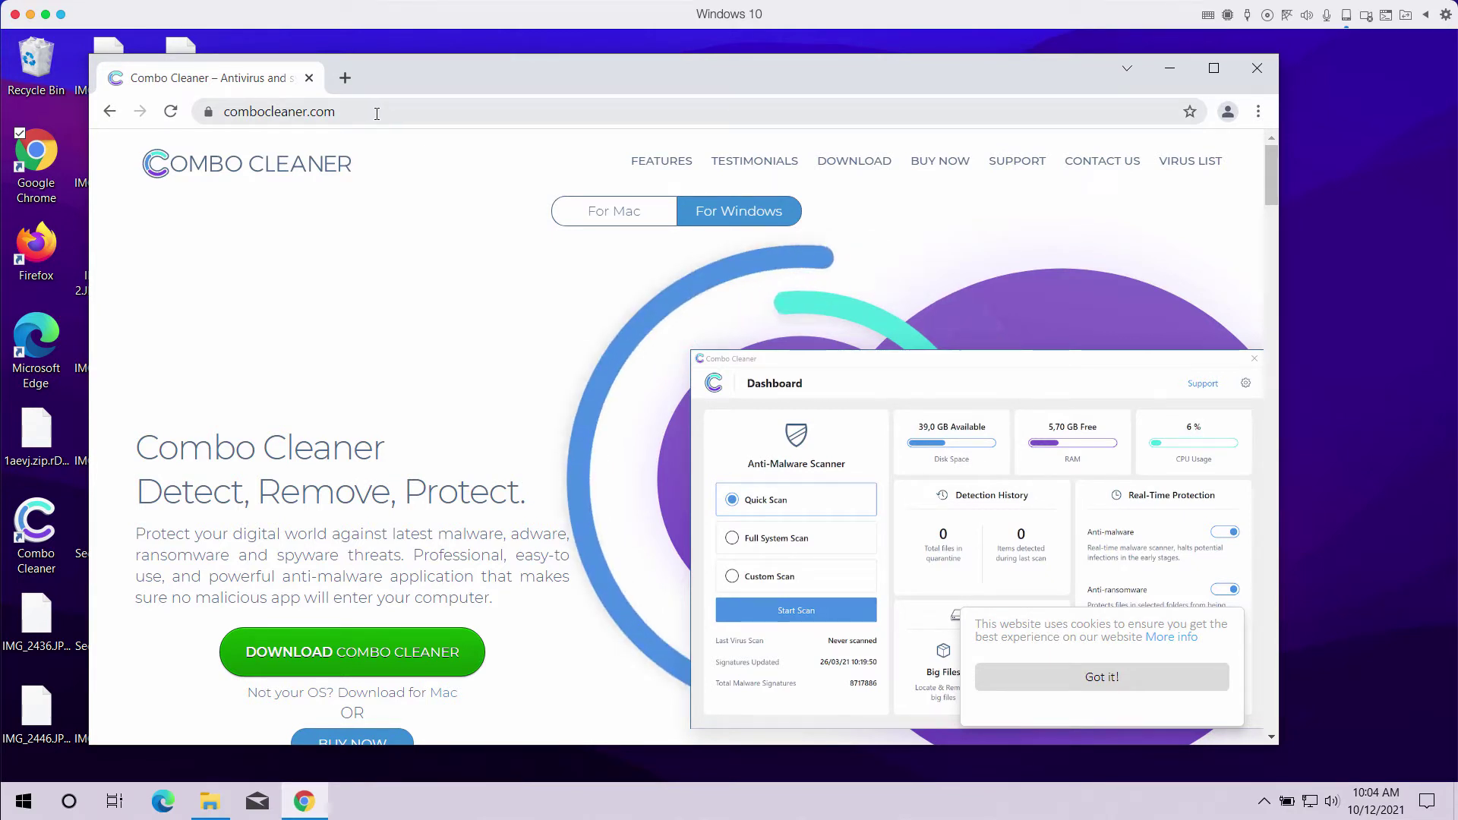
click(323, 113)
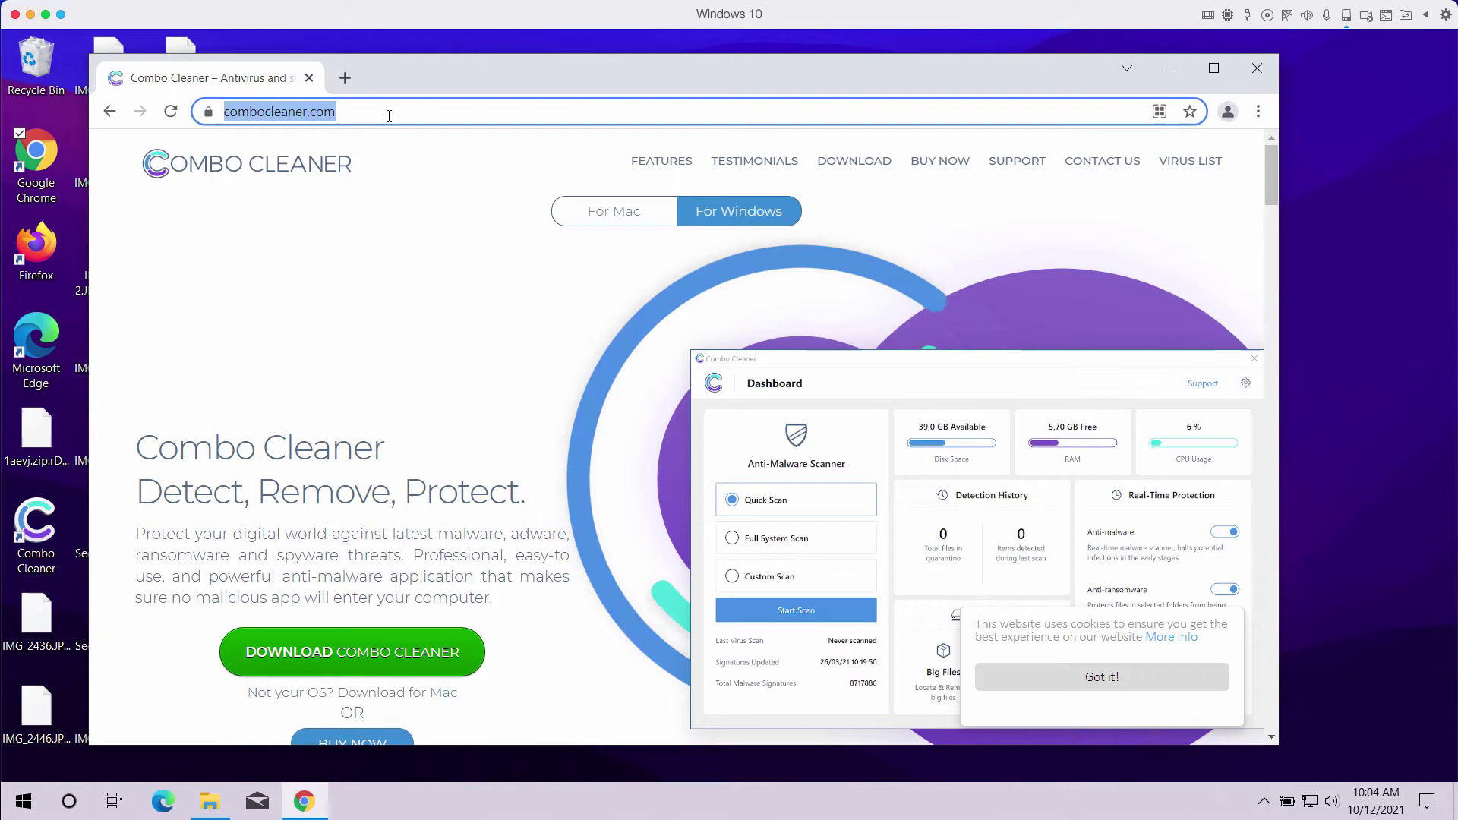
click(343, 103)
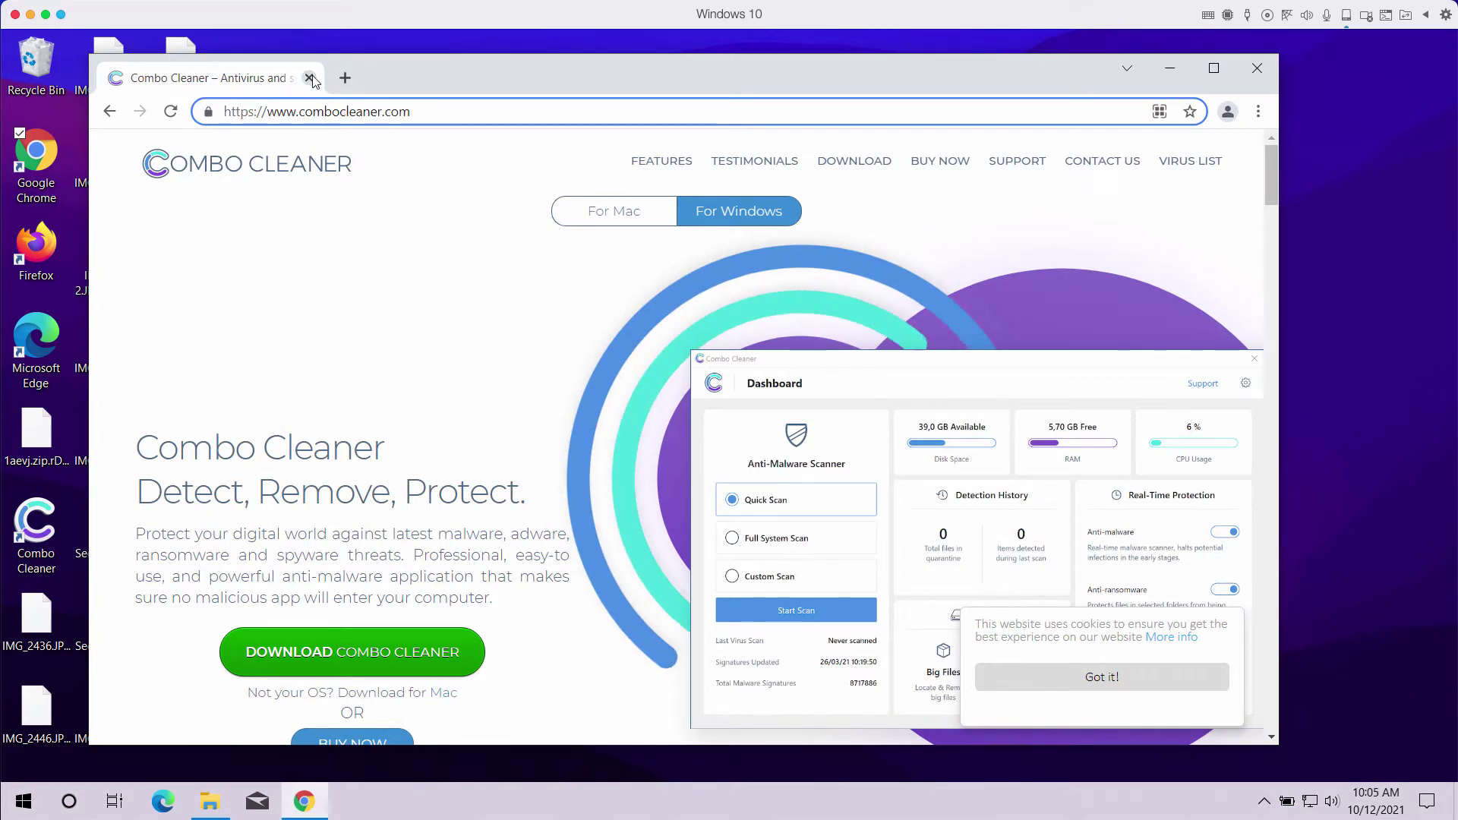
key(shift+Left)
key(shift+Left)
key(shift+Left)
key(shift+Left)
key(shift+Left)
key(shift+Left)
key(shift+Left)
key(shift+Left)
key(shift+Left)
key(shift+Left)
key(shift+Left)
key(shift+Left)
key(shift+Left)
key(shift+Left)
key(shift+Left)
key(shift+Left)
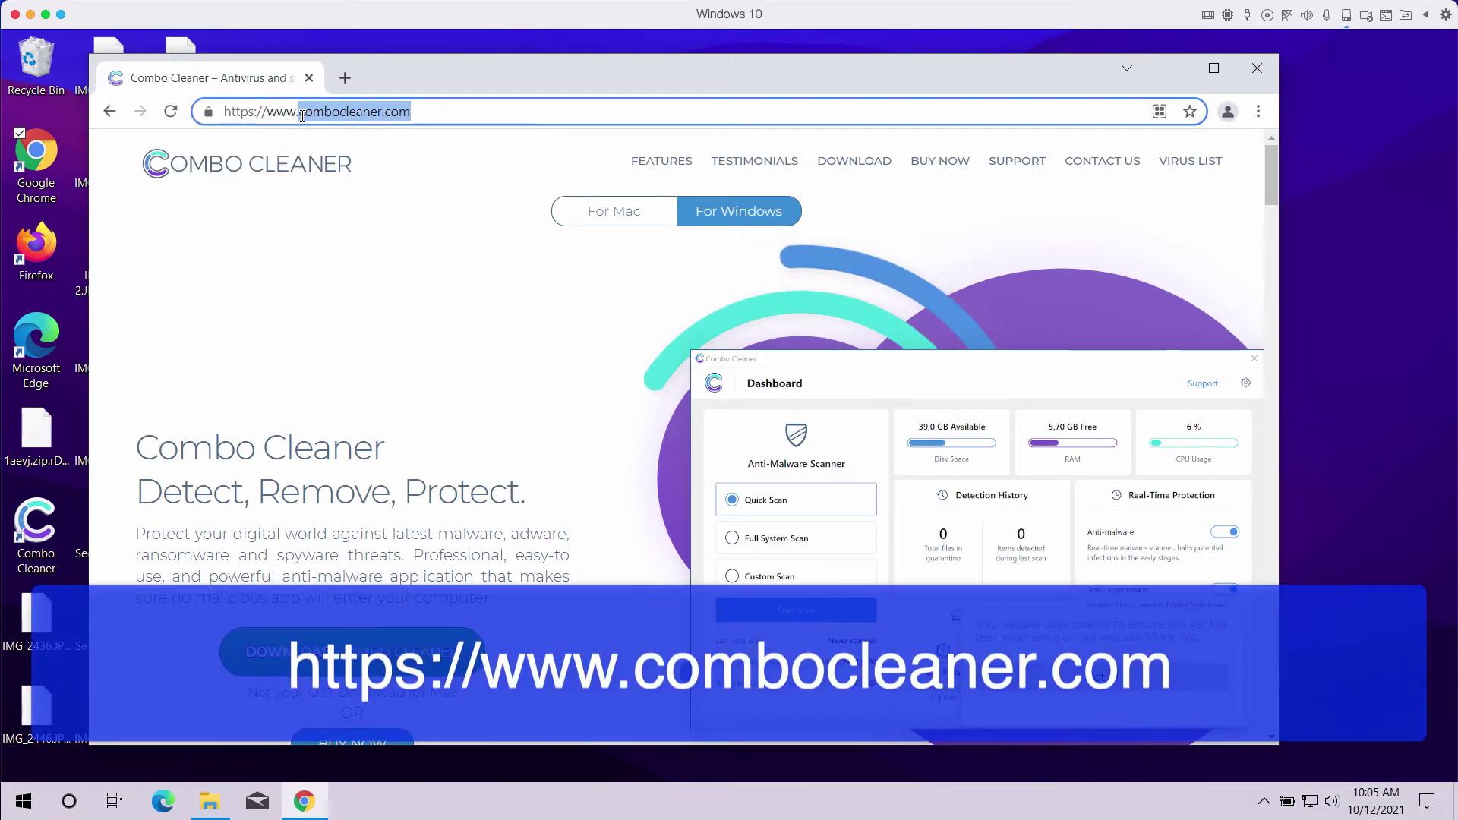
click(310, 79)
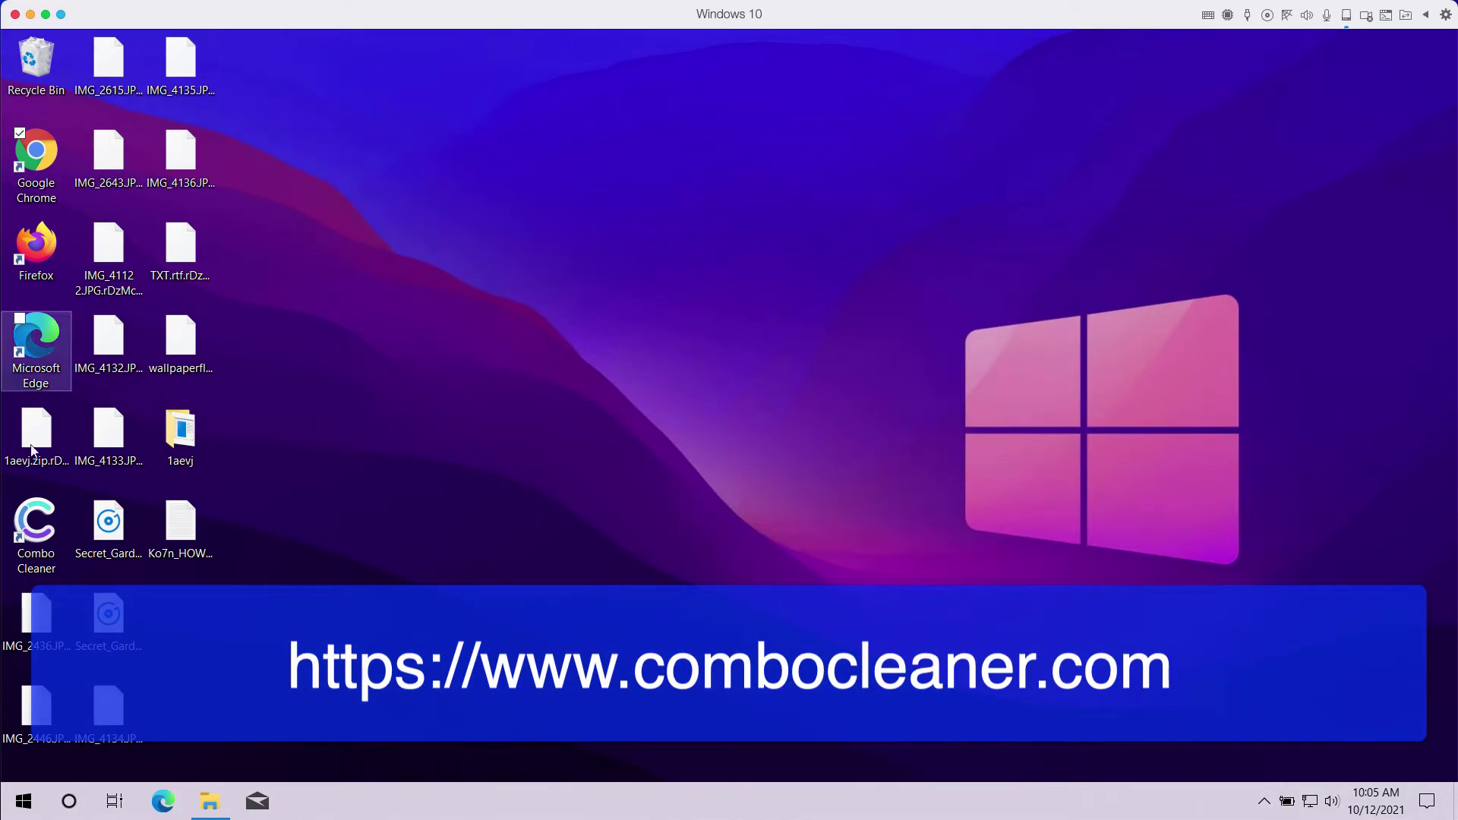
Step: Launch Combo Cleaner from its desktop icon, reaching the Dashboard with Quick Scan selected
click(38, 524)
double_click(38, 524)
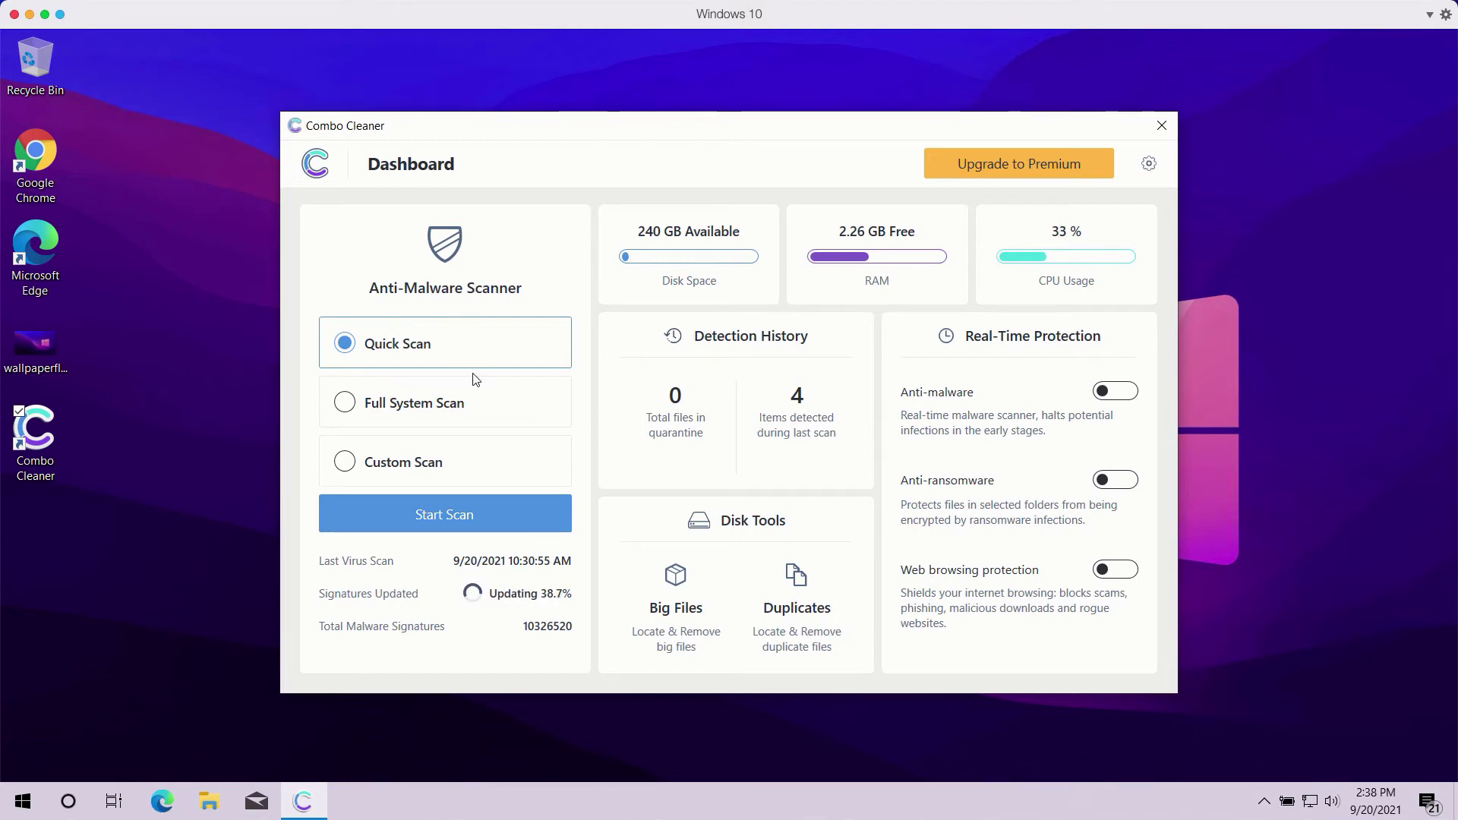
Step: Start Combo Cleaner's Quick Scan from the Dashboard
click(443, 517)
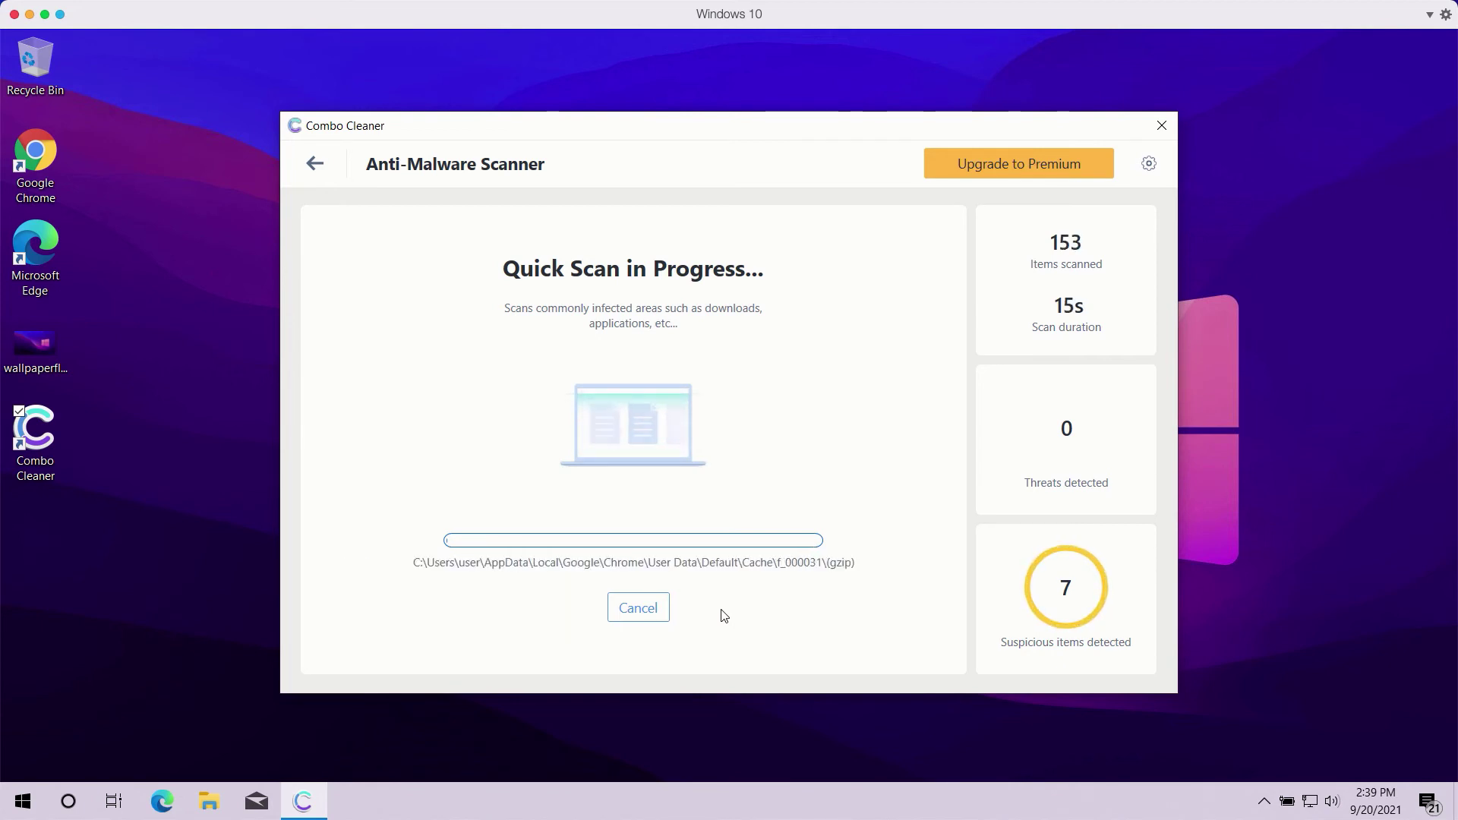
Step: Review the empty Anti-Ransomware settings, then return to General Settings
click(1149, 163)
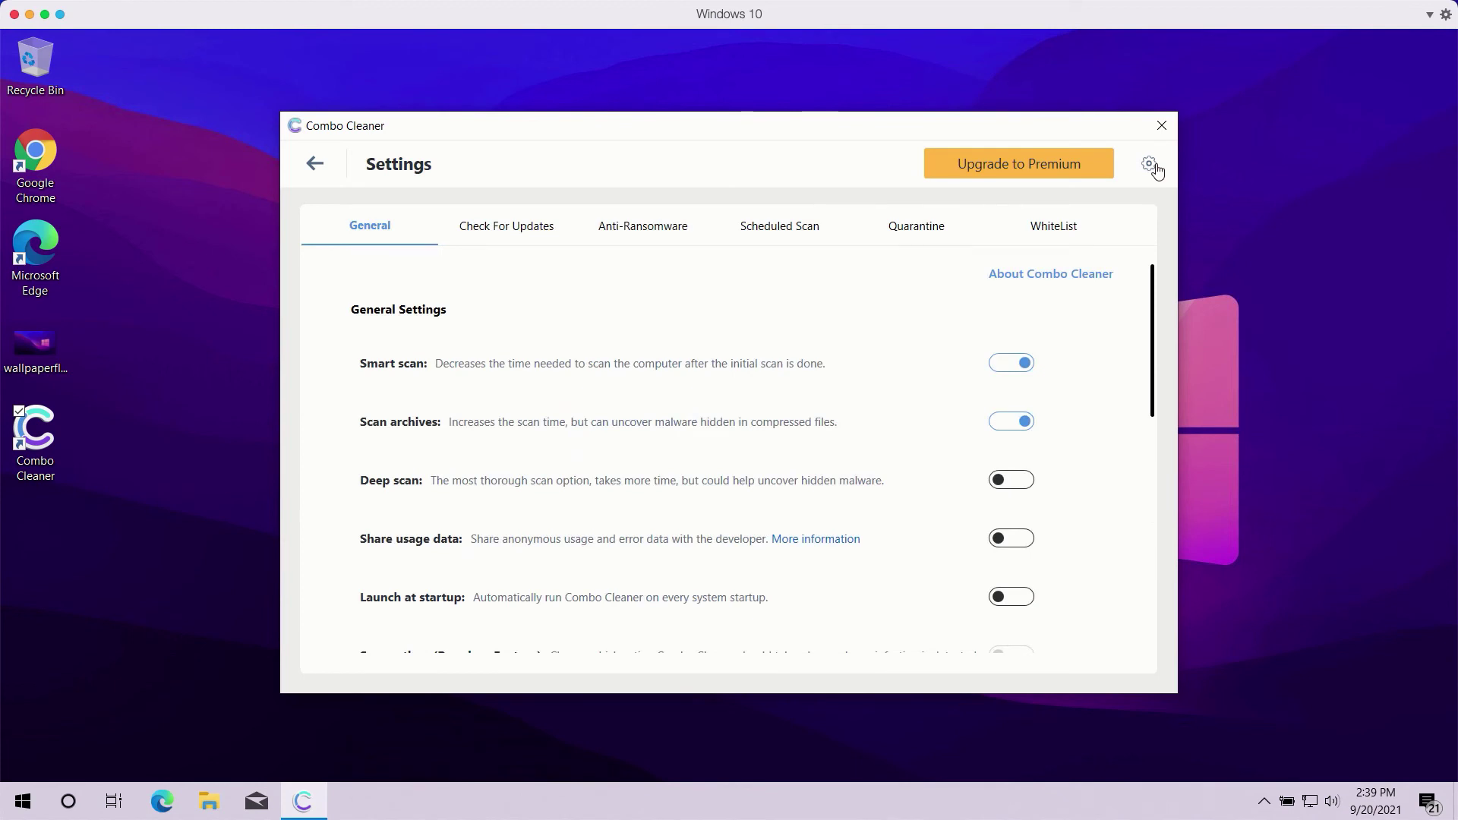
click(637, 232)
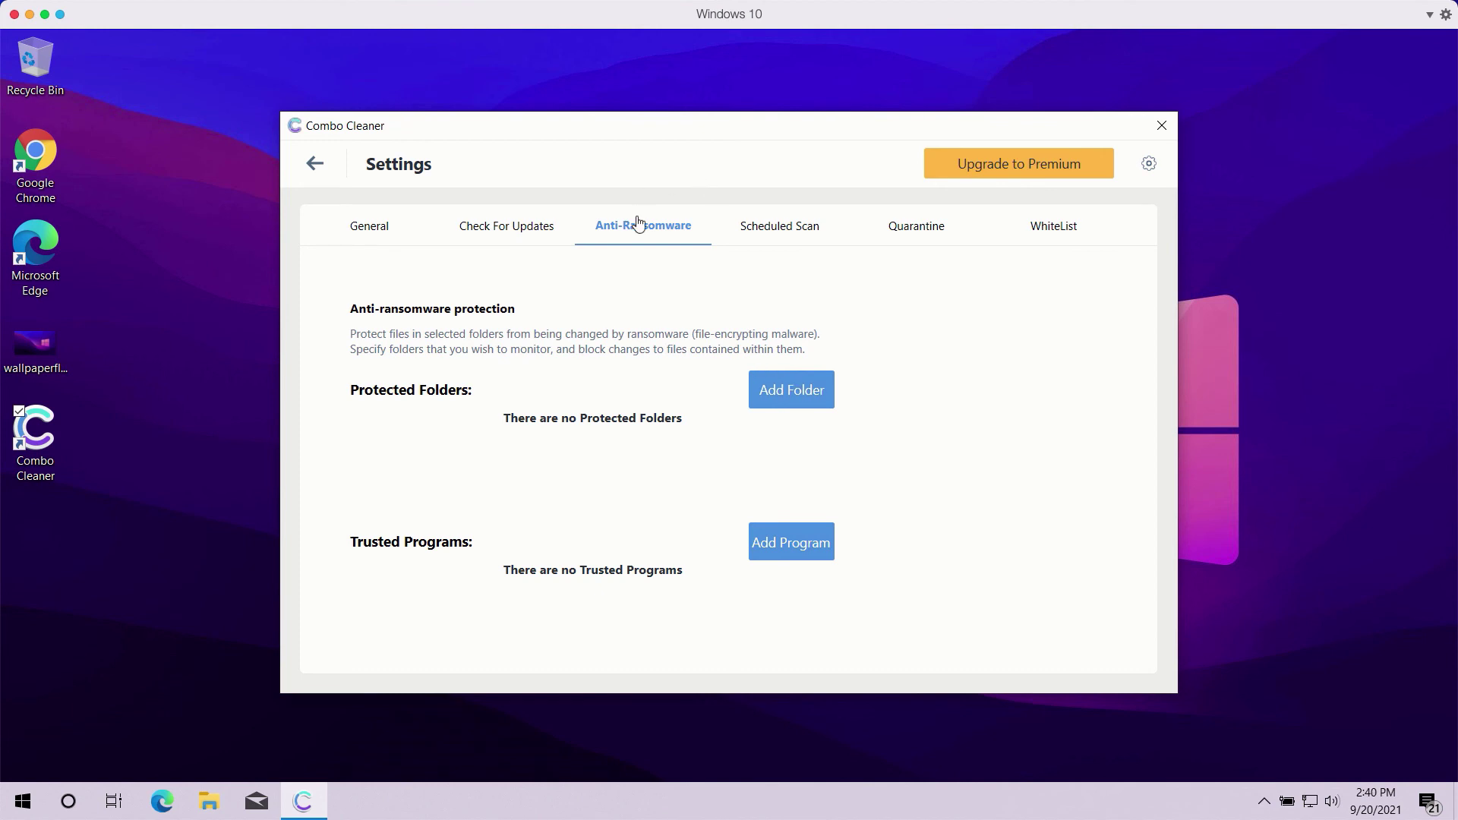
click(370, 242)
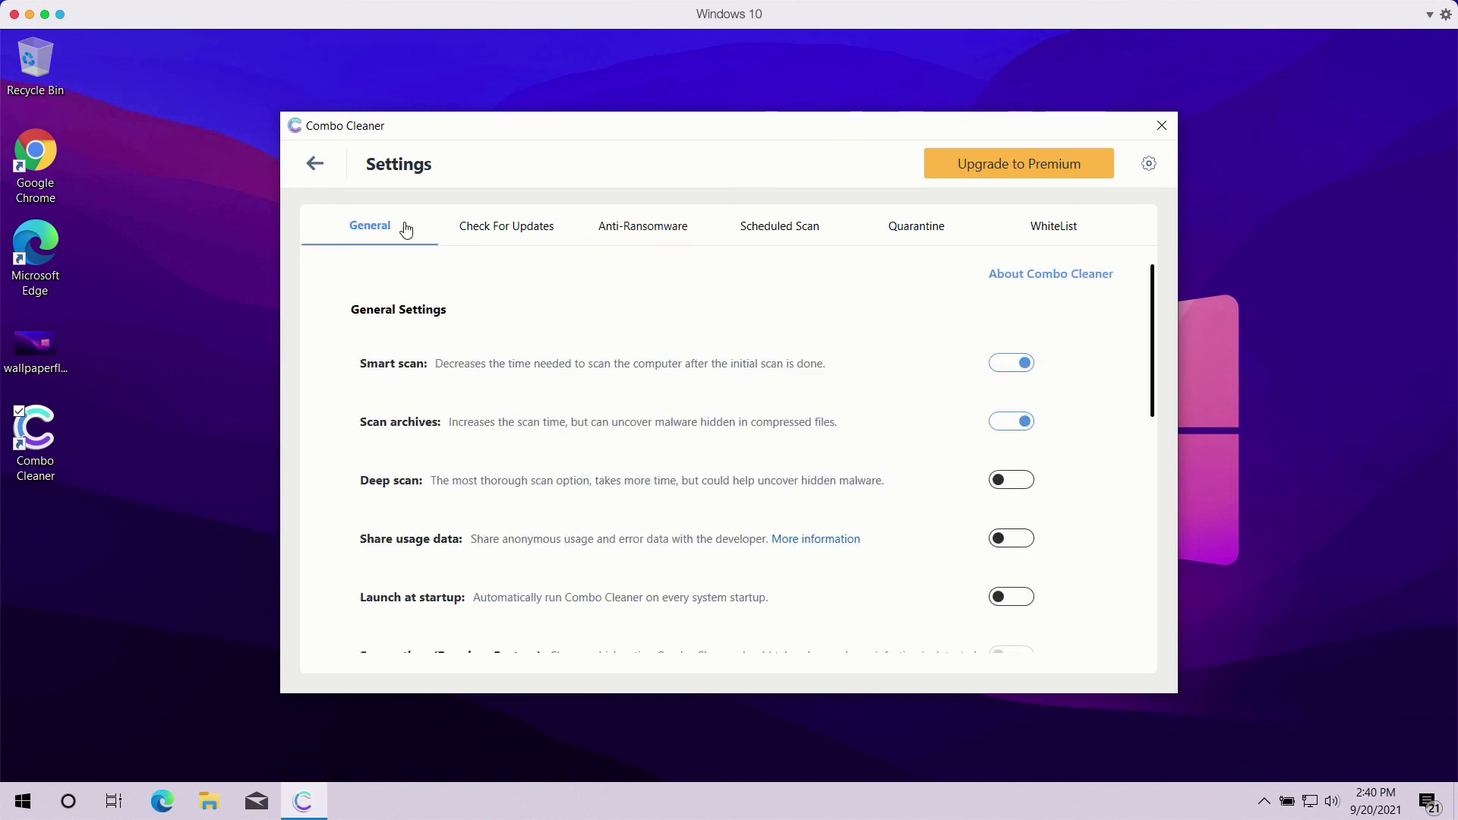
Step: Return to the running Quick Scan and decline the cancel prompt so scanning continues
click(315, 164)
click(501, 514)
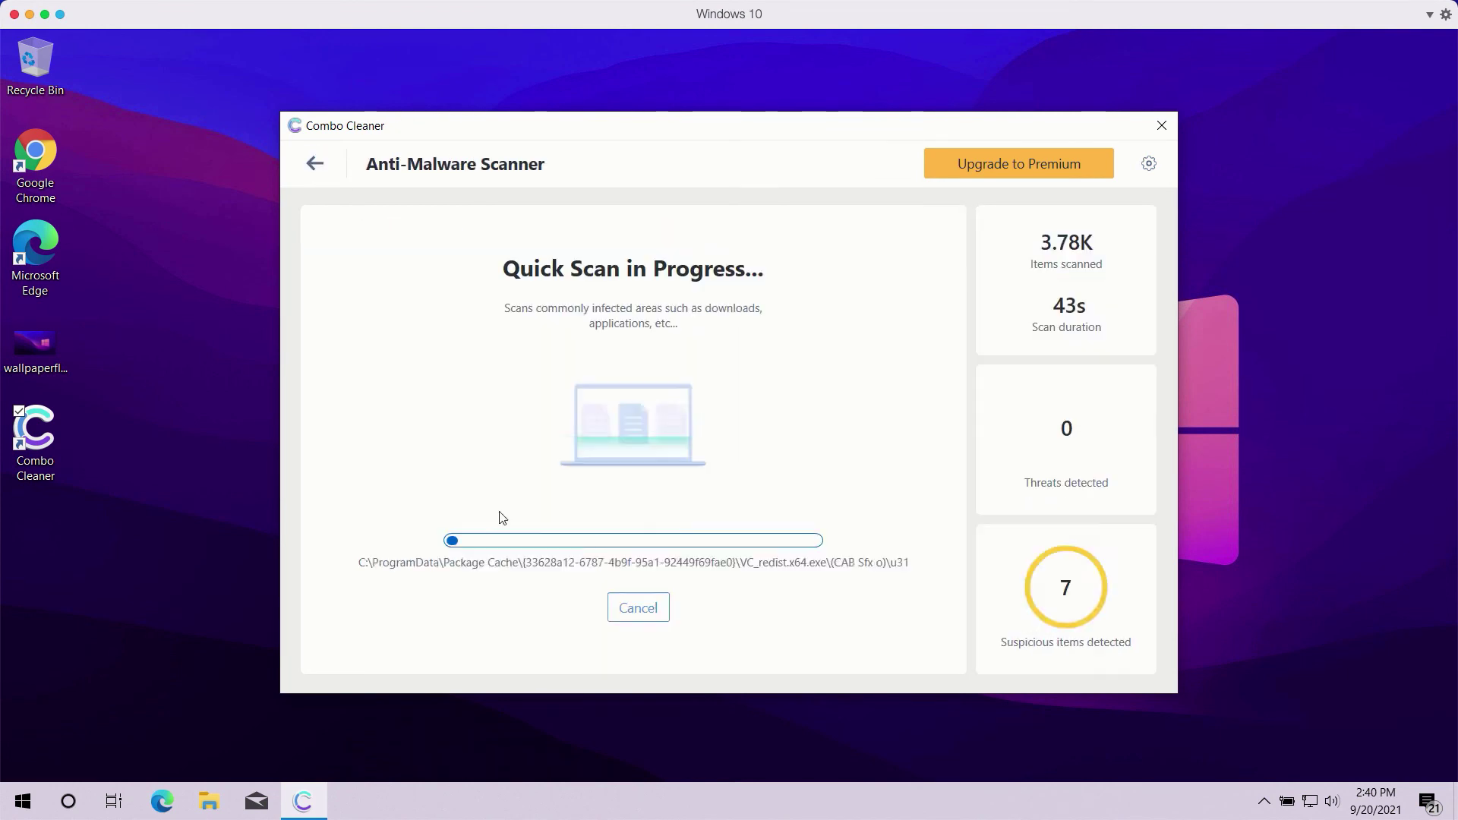
click(629, 615)
click(774, 508)
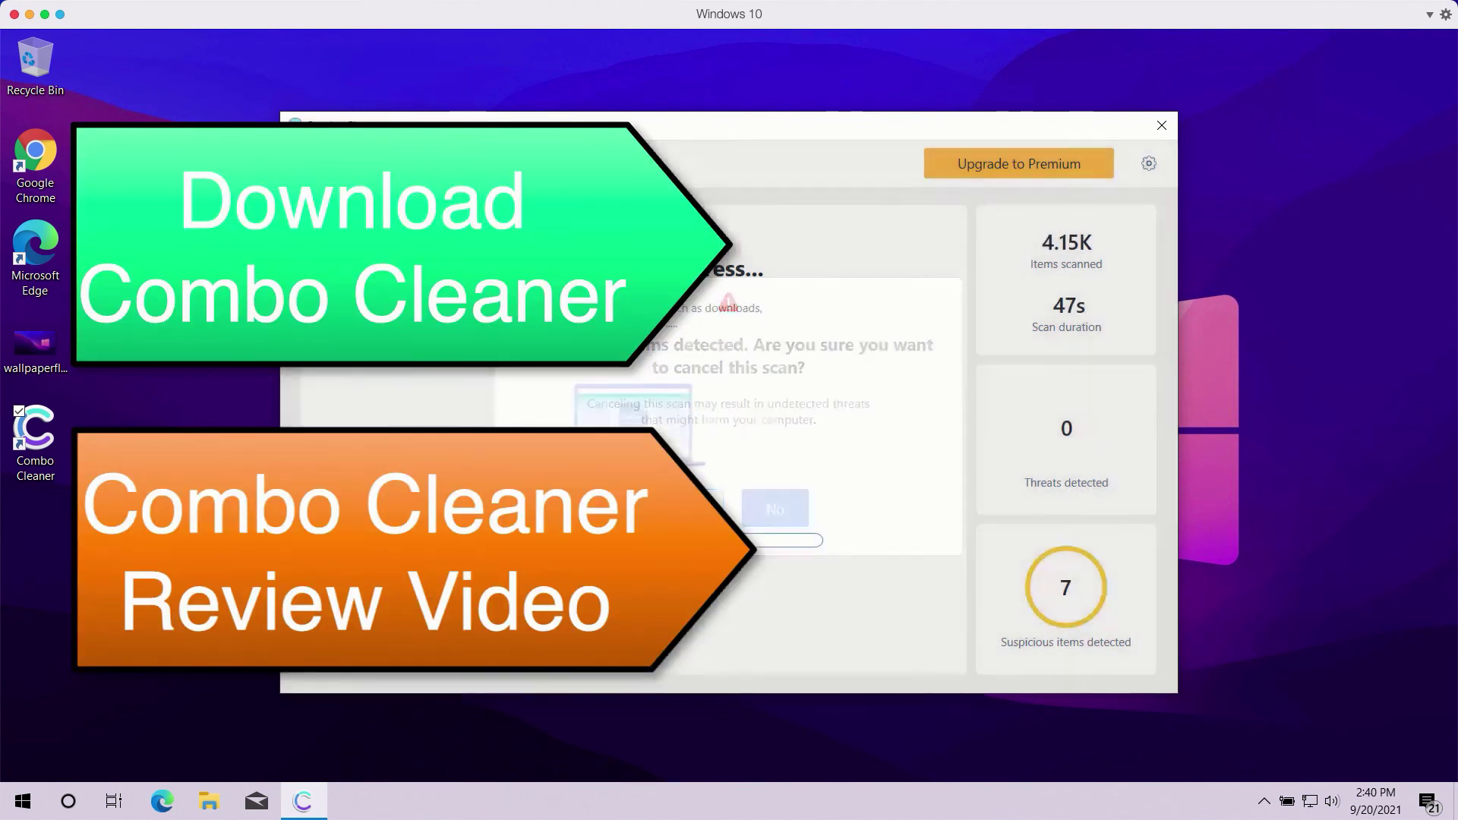